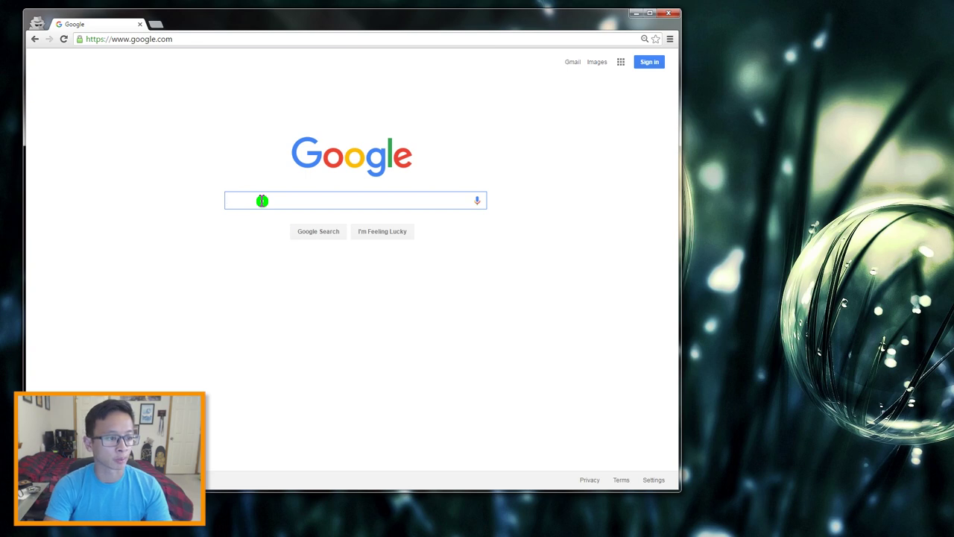
Search Google for "msi afterburner" and open the official MSI Gaming Afterburner page
text(msi afterburner)
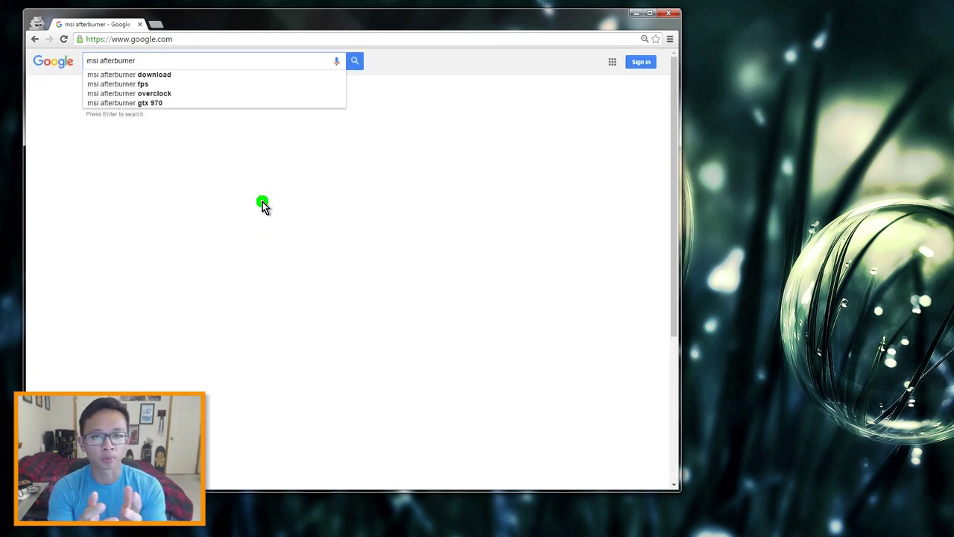
key(Return)
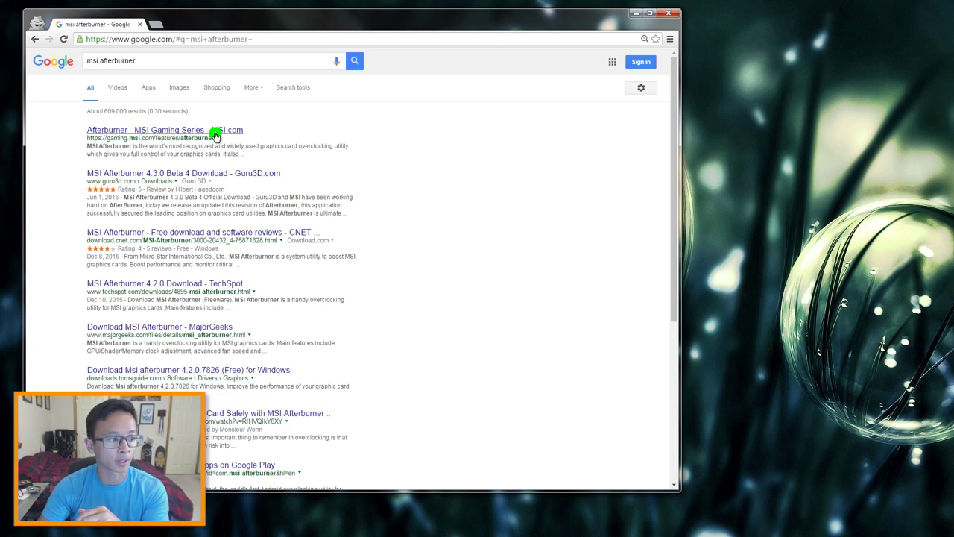
click(215, 131)
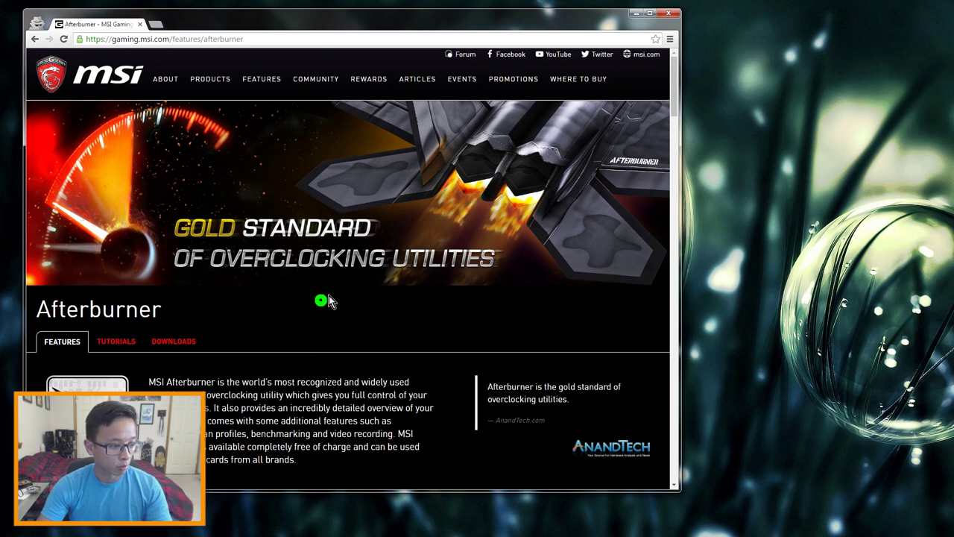
Download the MSI Afterburner 4.2.0 release from the page's downloads section
click(173, 343)
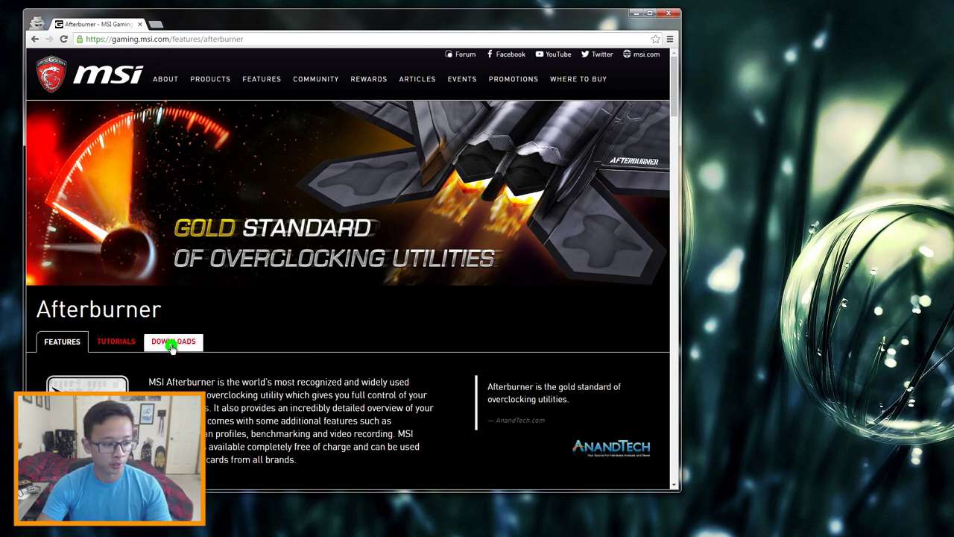
scroll(474, 298, down, 1)
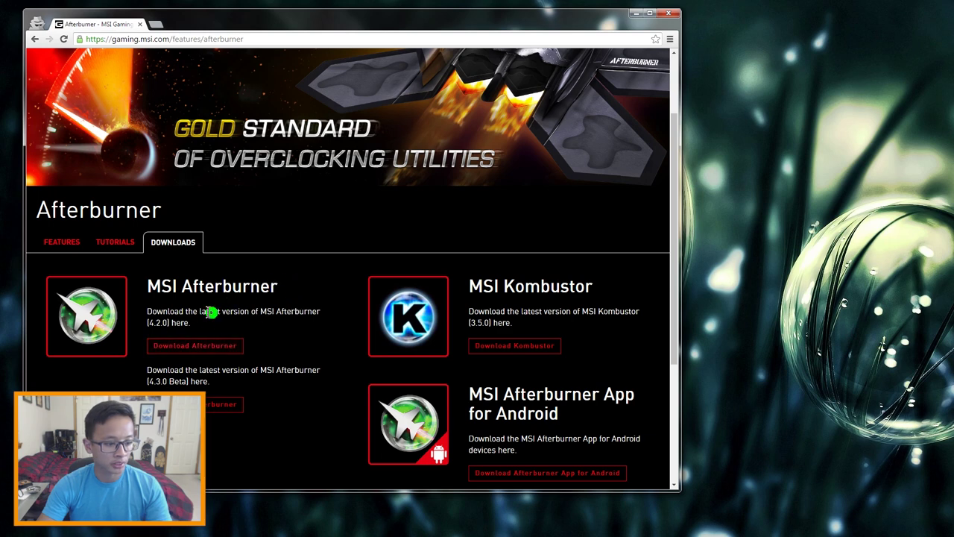
click(190, 343)
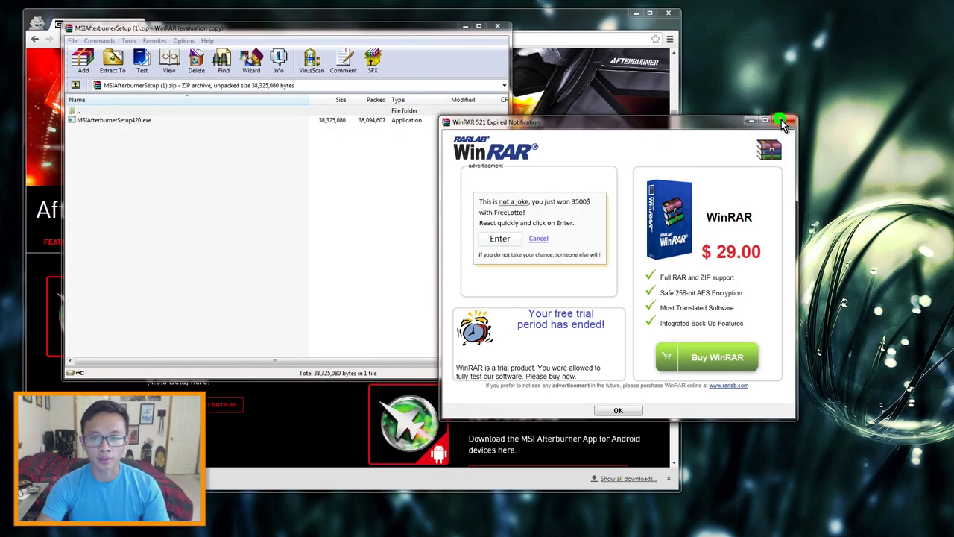
Dismiss the WinRAR trial notice and run MSIAfterburnerSetup420.exe from the downloaded archive, accepting the default installer language
key(Escape)
double_click(156, 120)
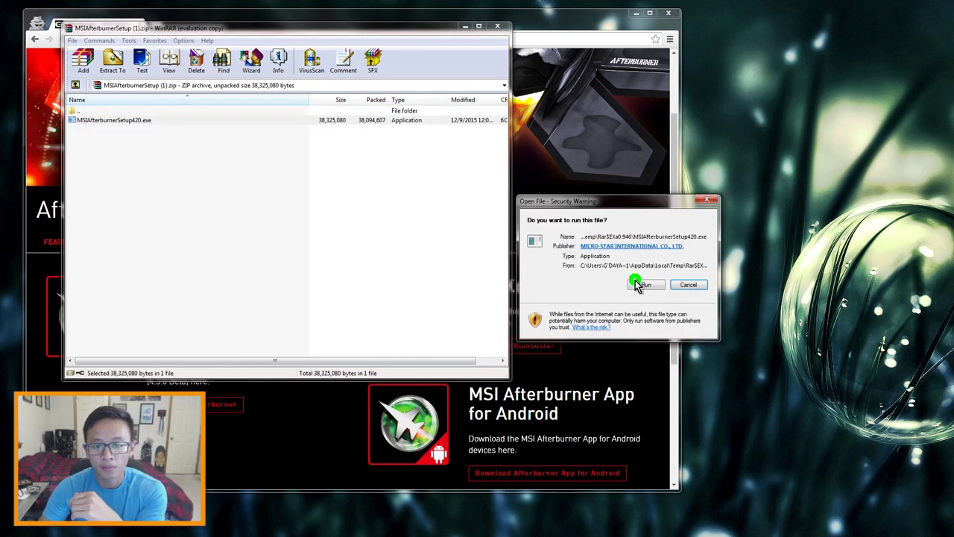
click(635, 279)
click(619, 294)
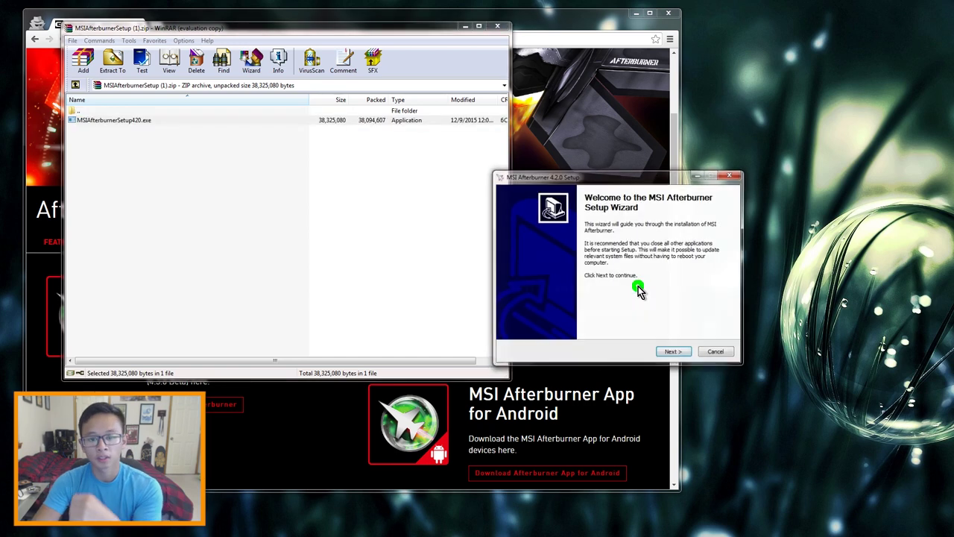
Accept the license terms and install MSI Afterburner with the RivaTuner Statistics Server component included
click(679, 351)
click(530, 321)
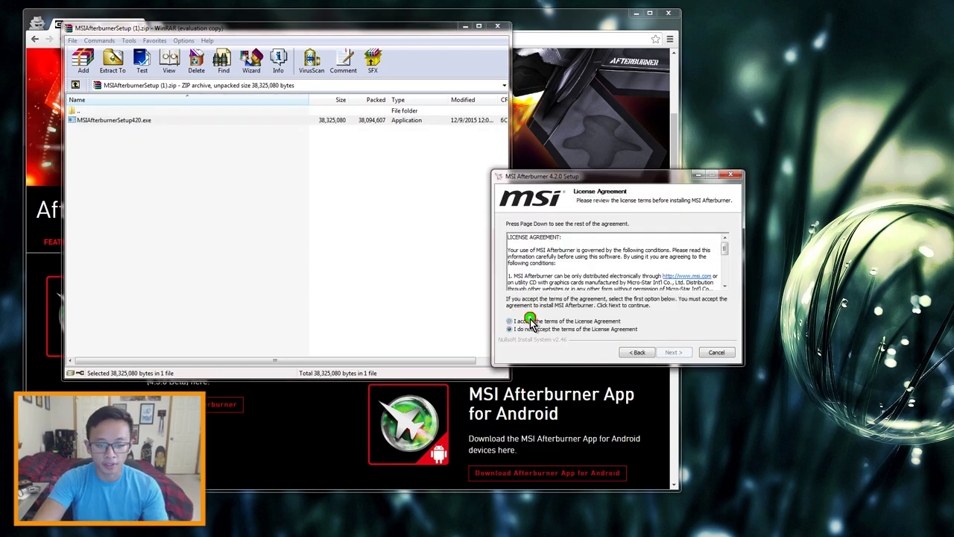
click(683, 353)
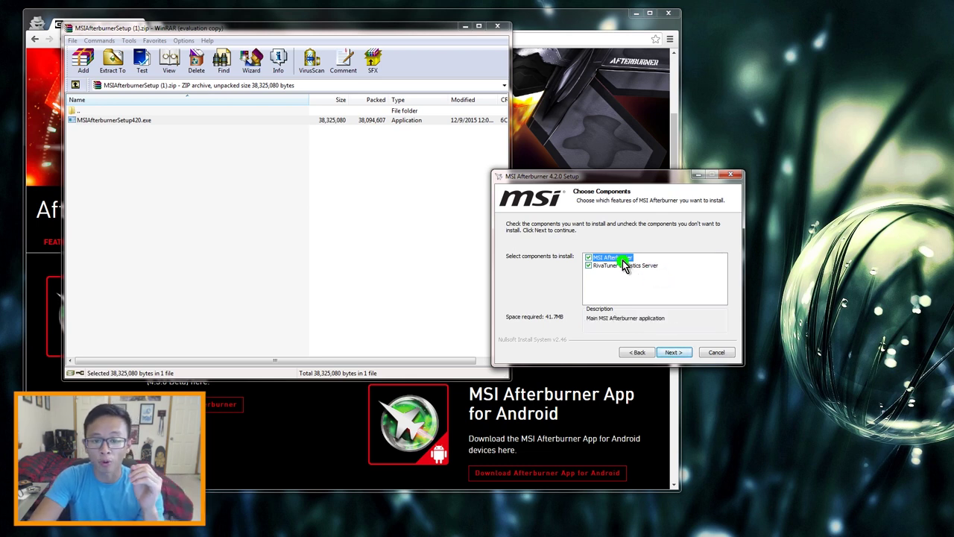
mouse_move(618, 257)
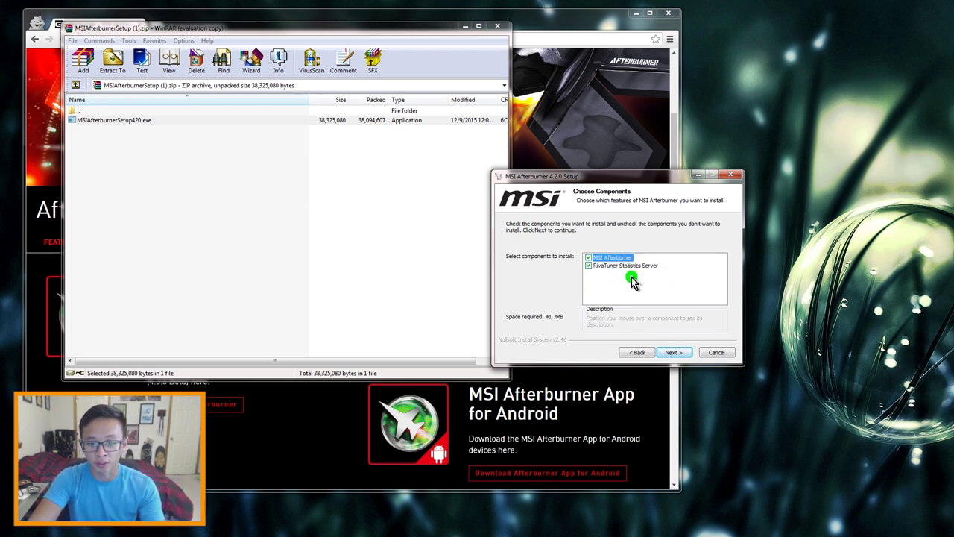
click(673, 352)
key(Return)
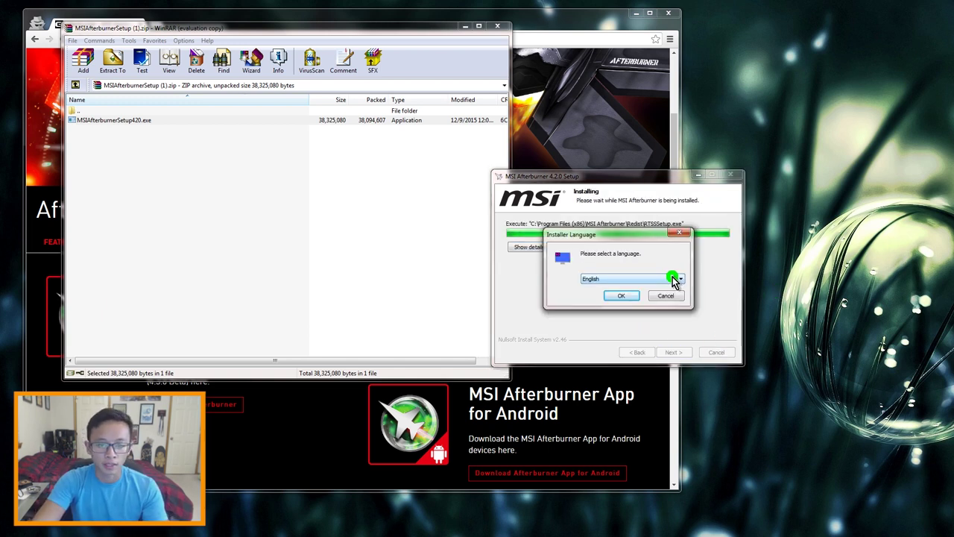
Install RivaTuner Statistics Server in English to its default folder, accepting its license, and close the WinRAR archive window
click(628, 294)
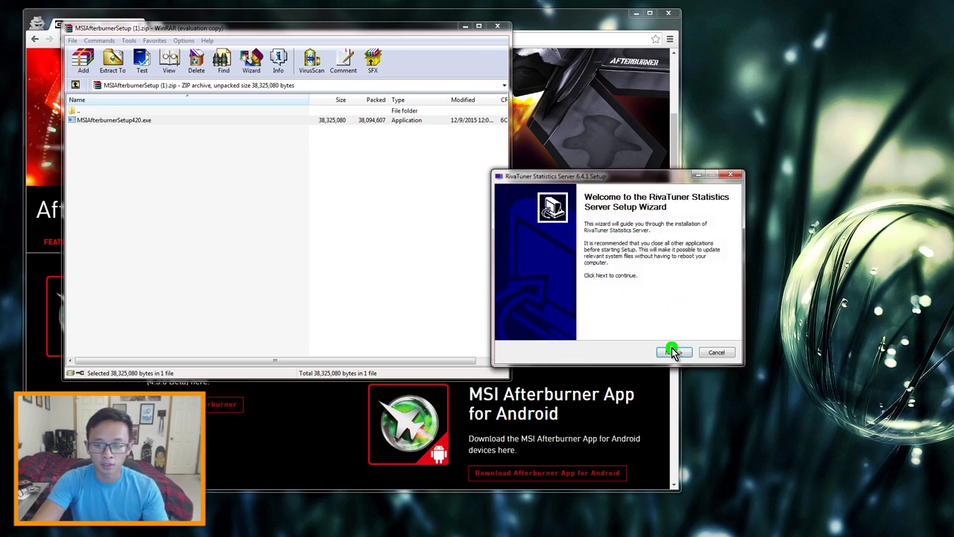
click(673, 352)
click(573, 315)
click(680, 351)
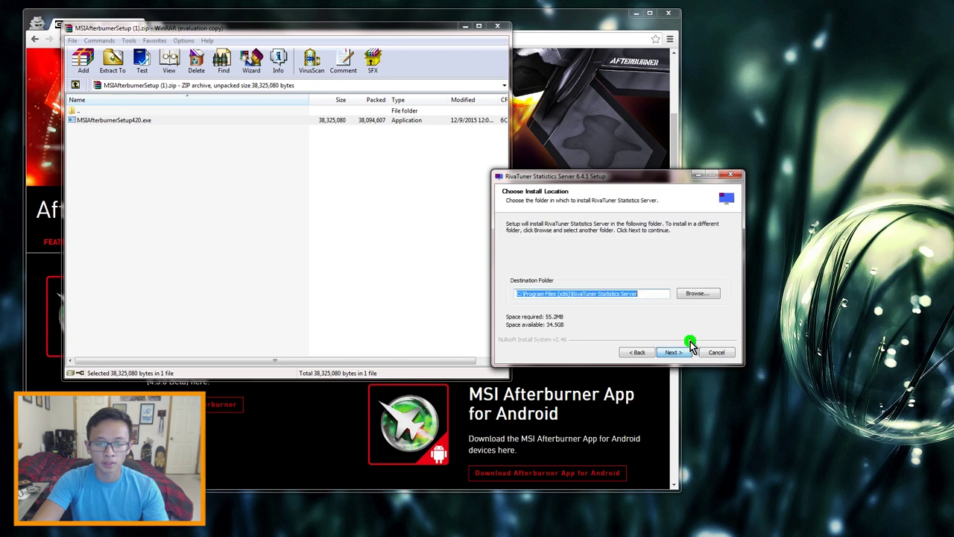
click(690, 351)
click(681, 351)
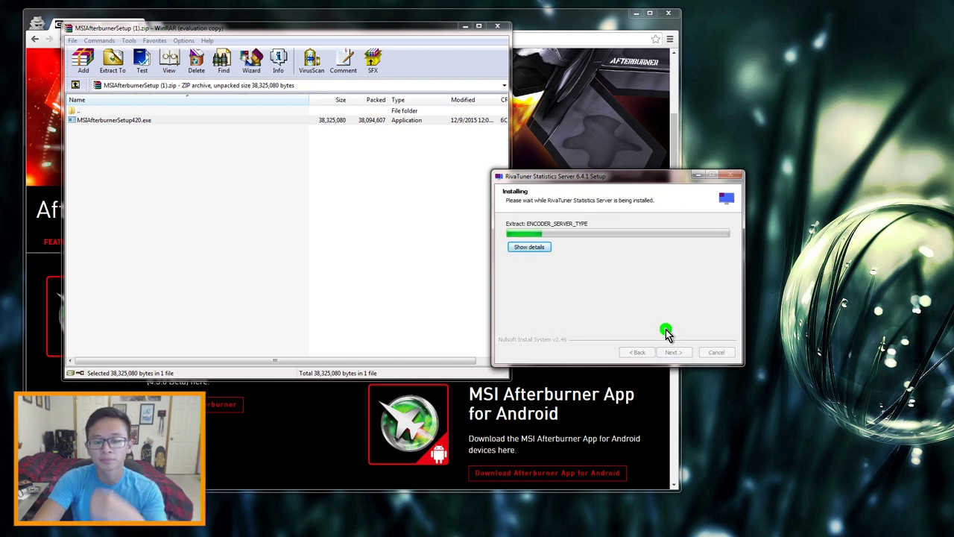
click(674, 351)
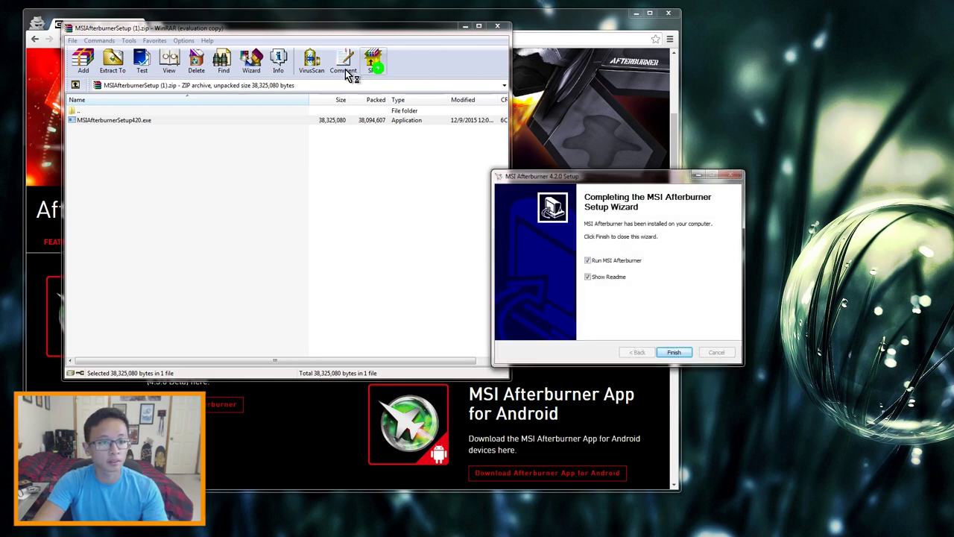
click(498, 27)
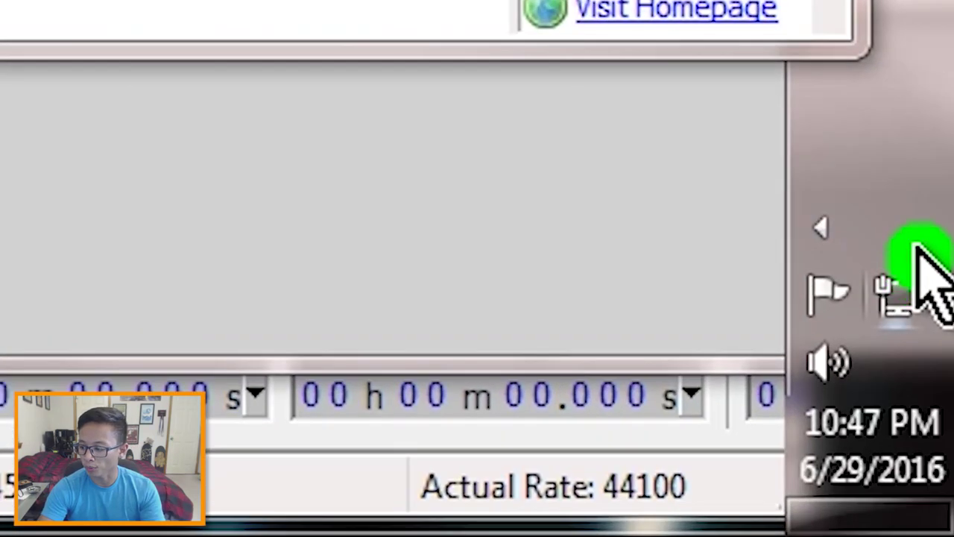
Open RivaTuner Statistics Server from the hidden notification icons, dismiss its update error and reposition its window
click(839, 213)
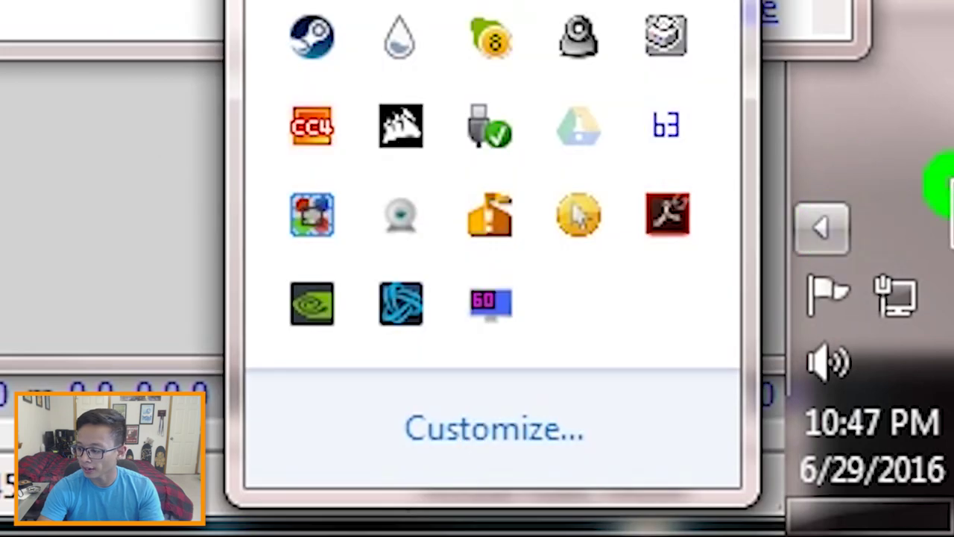
click(485, 309)
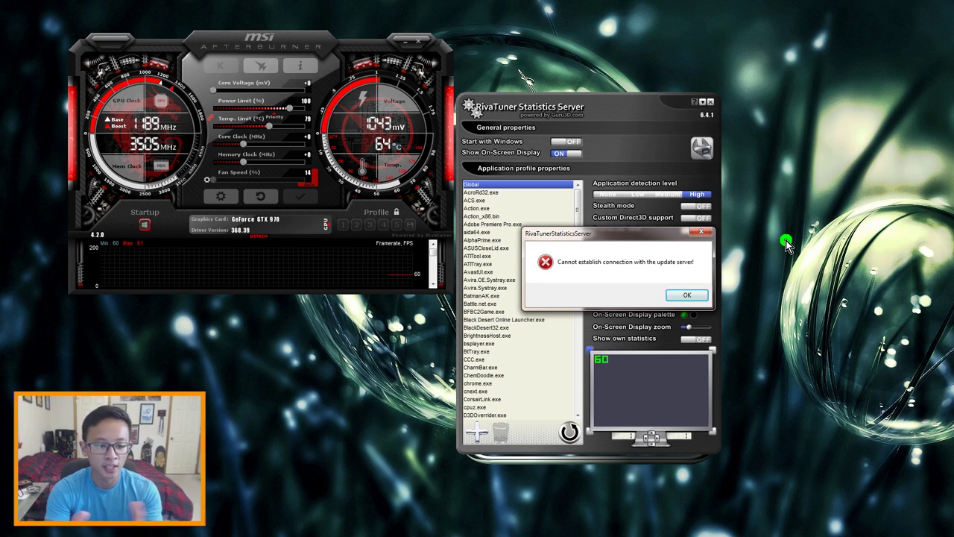
click(687, 295)
drag(581, 106, 507, 49)
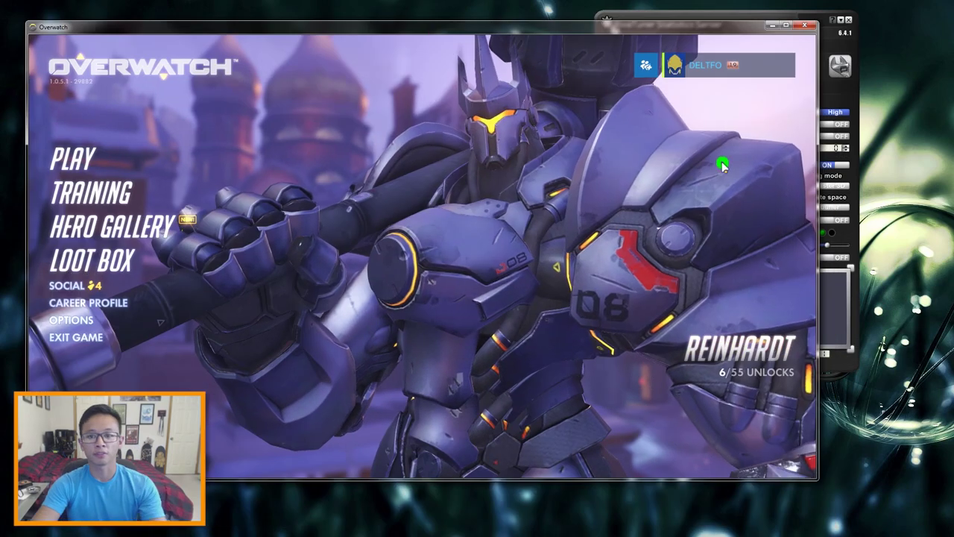
Arrange the Overwatch and MSI Afterburner windows so that Afterburner sits in front of the game's right-hand side
drag(610, 28, 614, 157)
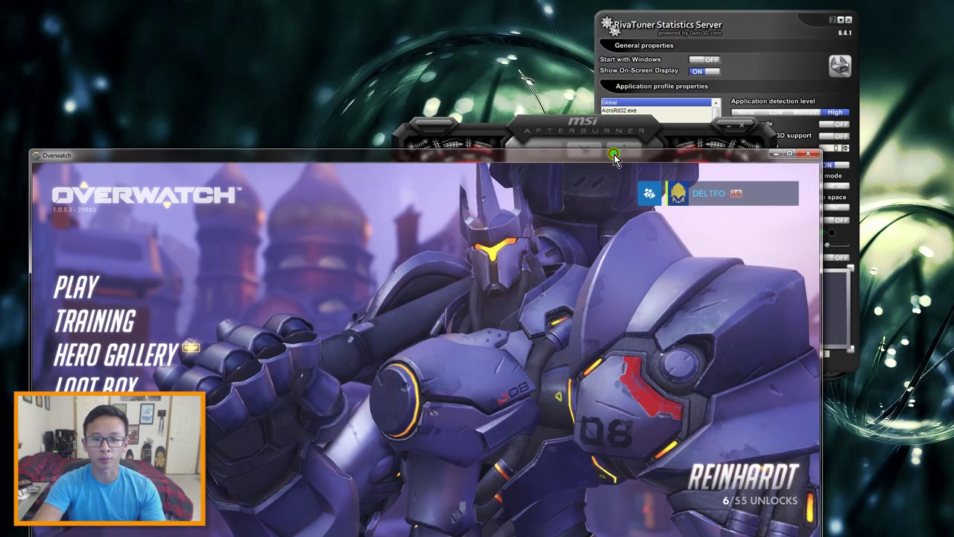
drag(581, 119, 729, 211)
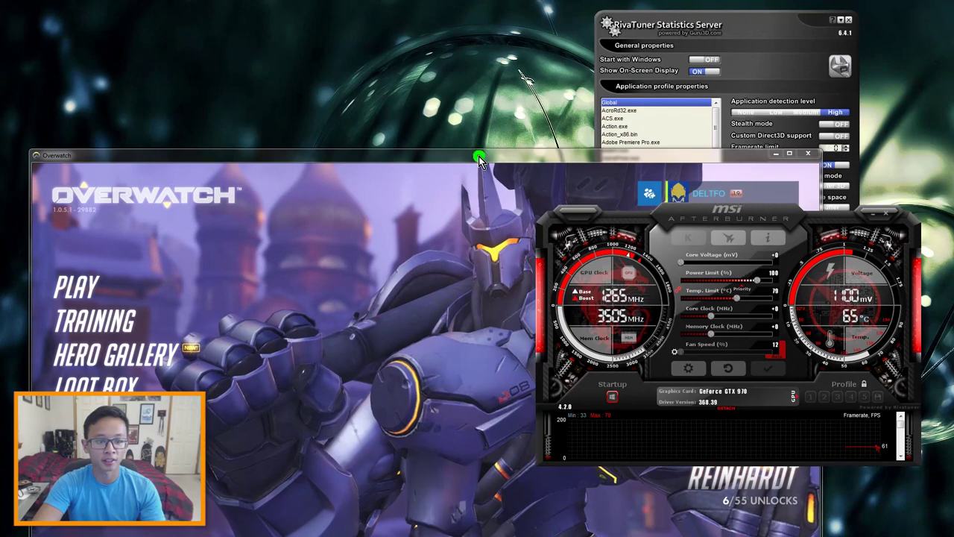
drag(479, 159, 469, 42)
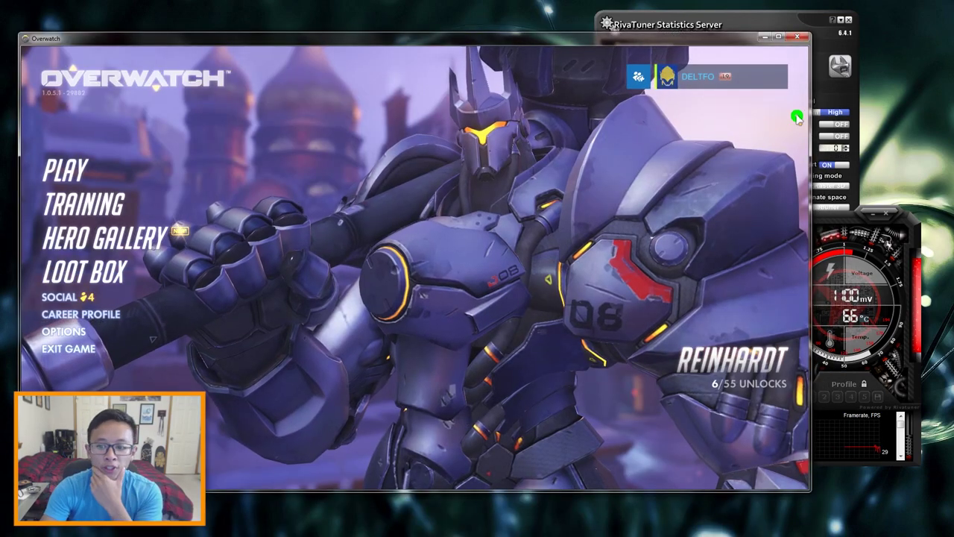
click(844, 222)
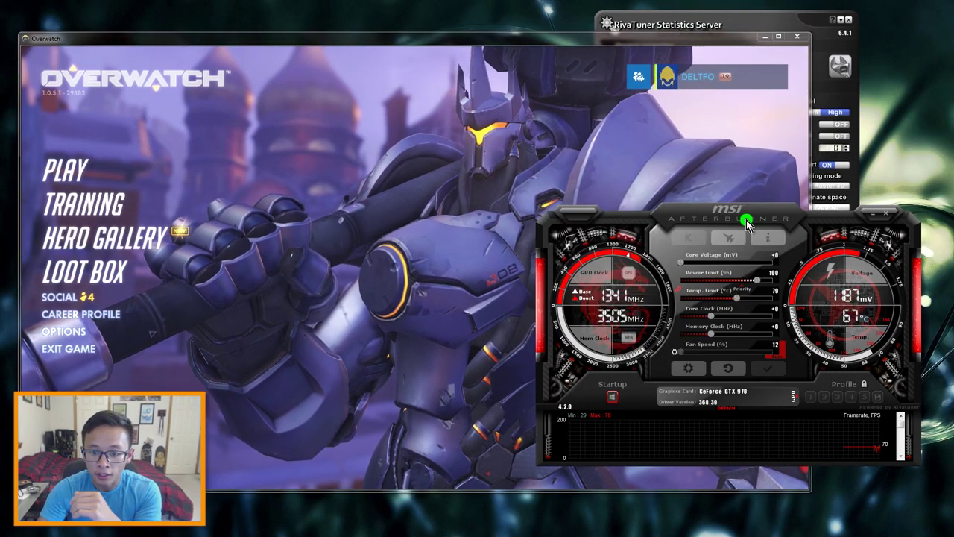
drag(746, 220, 649, 108)
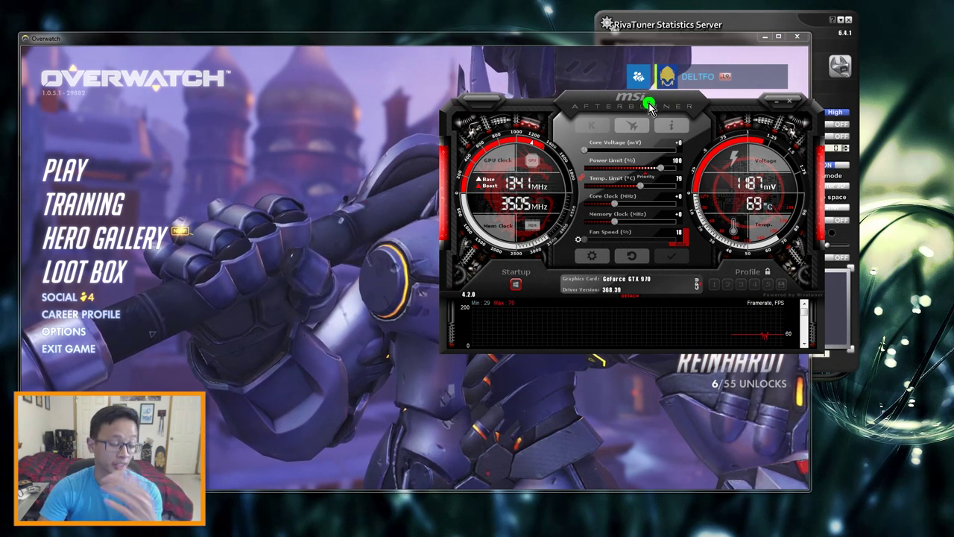
mouse_move(649, 107)
mouse_down()
mouse_move(598, 93)
mouse_move(630, 111)
mouse_up()
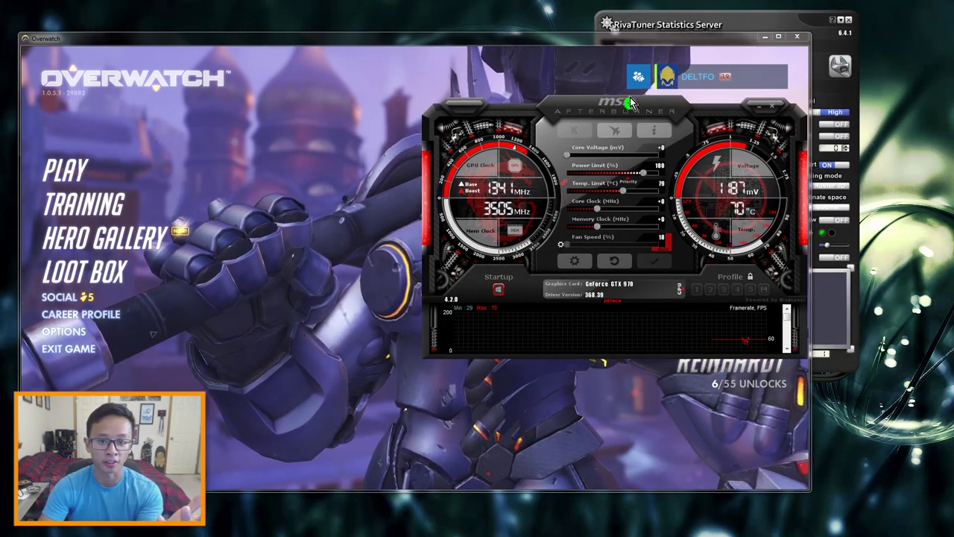
click(590, 36)
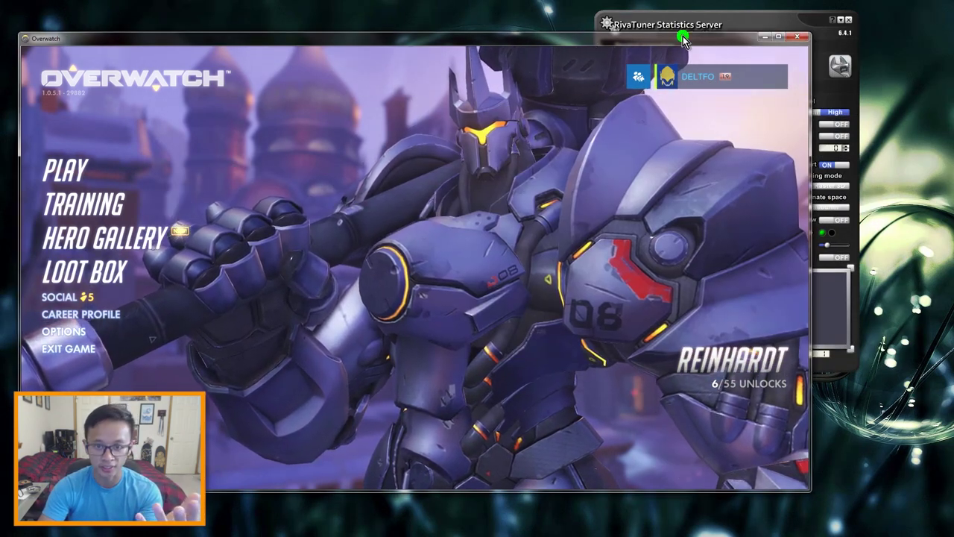
drag(685, 38, 648, 37)
drag(841, 174, 757, 123)
Open the MSI Afterburner properties and display the list of active hardware monitoring graphs
click(625, 273)
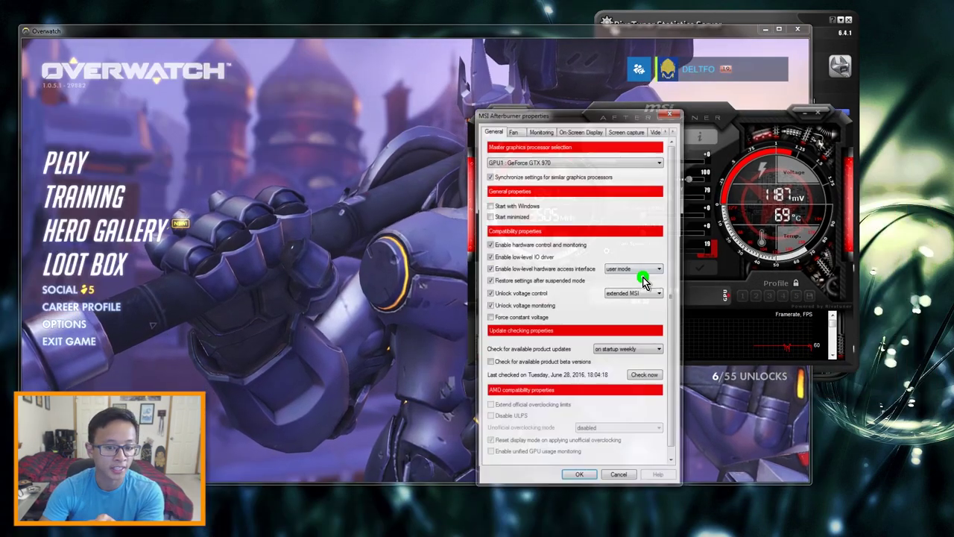
drag(554, 116, 468, 71)
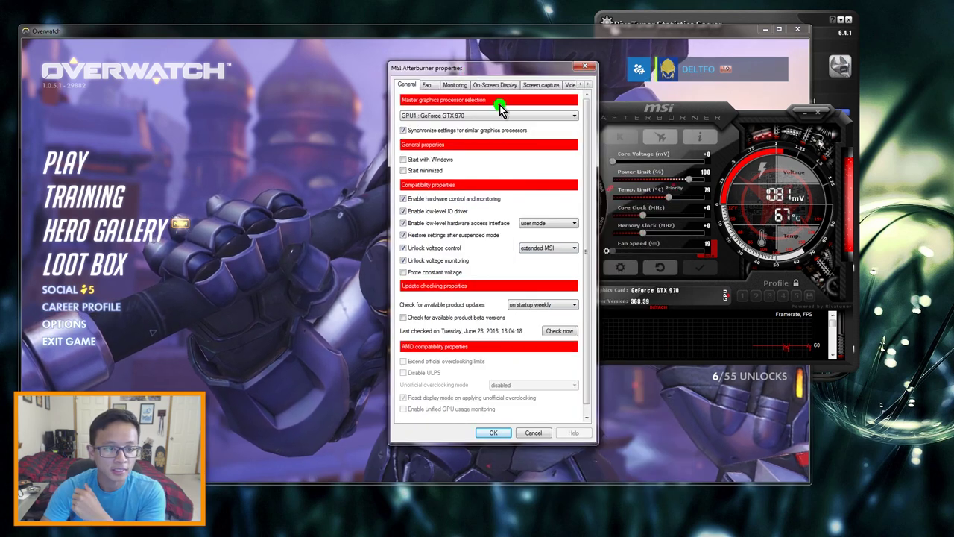
click(456, 85)
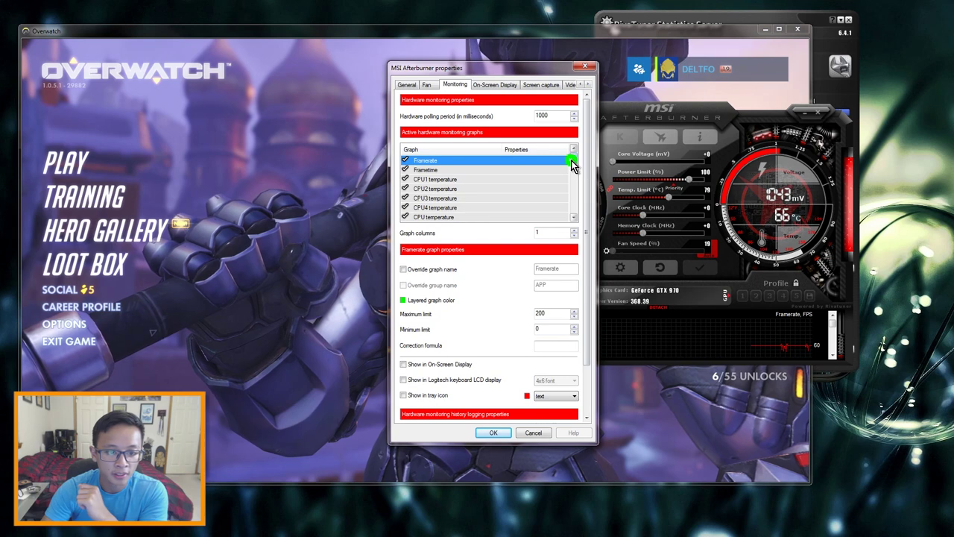
mouse_move(573, 162)
mouse_down()
mouse_move(572, 187)
mouse_move(579, 164)
mouse_up()
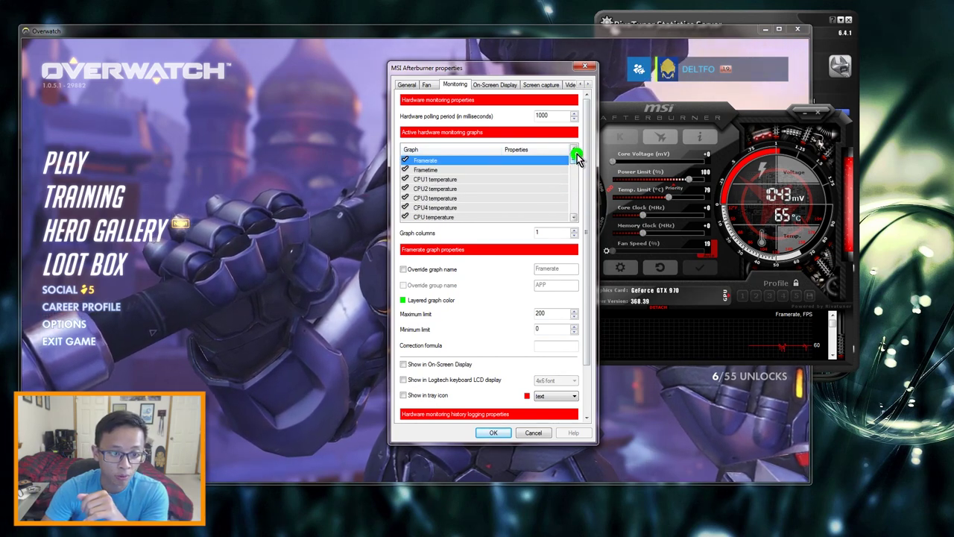
Keep the Framerate graph active, enable Show in On-Screen Display for it, and move the properties dialog clear of the game
click(406, 161)
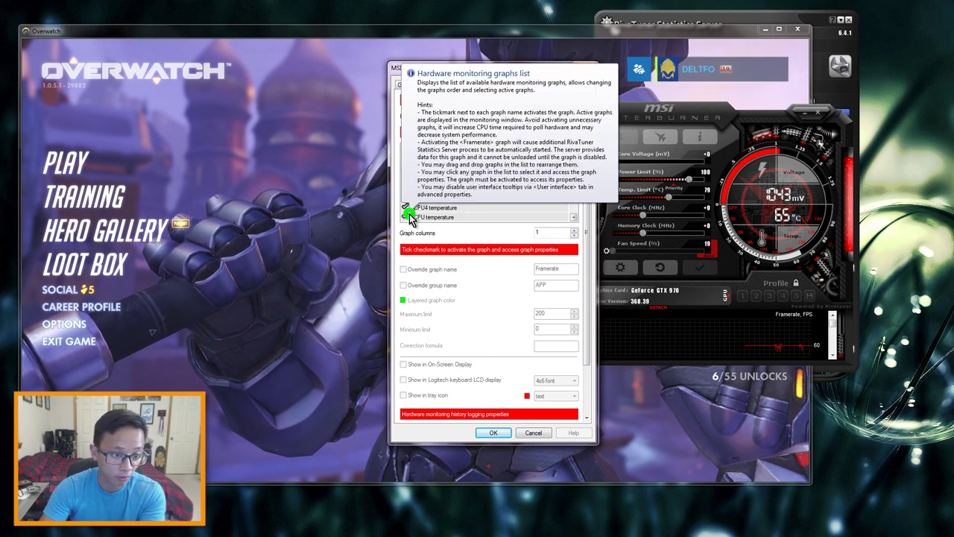
click(406, 161)
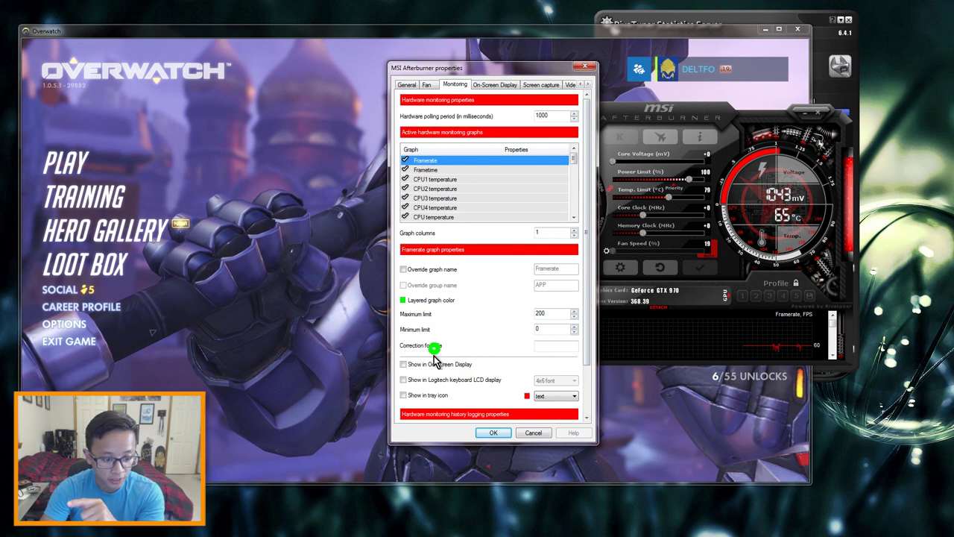
click(403, 363)
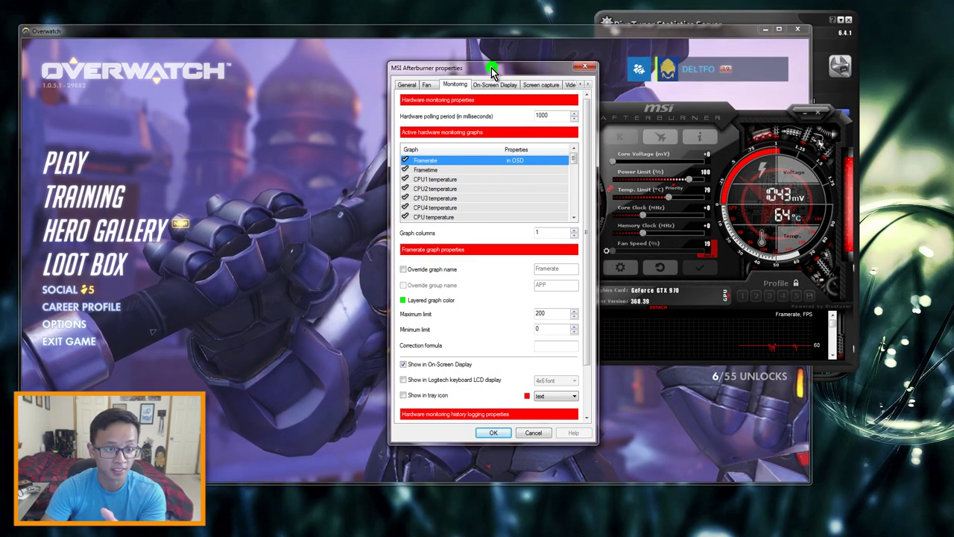
drag(492, 71, 784, 99)
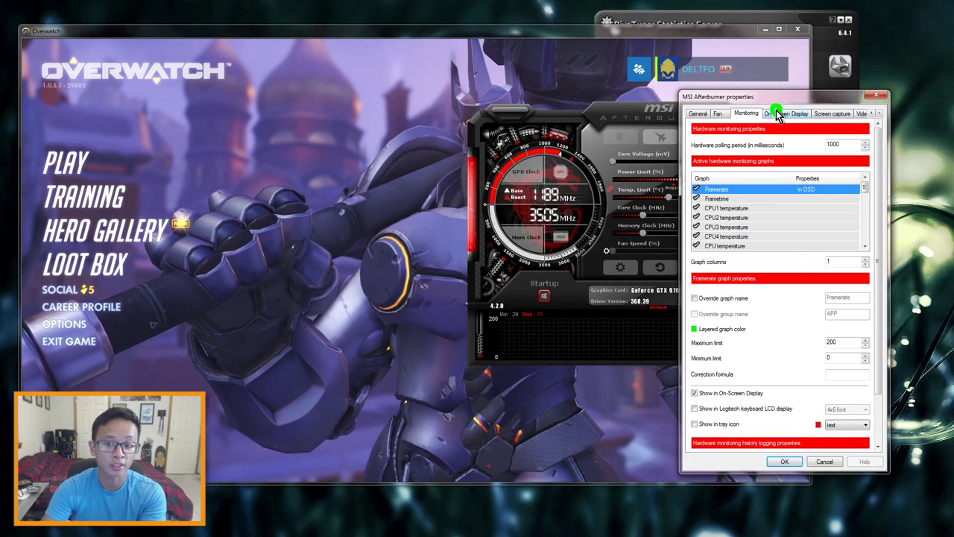
Bring the Overwatch window forward to check for the on-screen framerate and return to the MSI Afterburner properties dialog
click(316, 40)
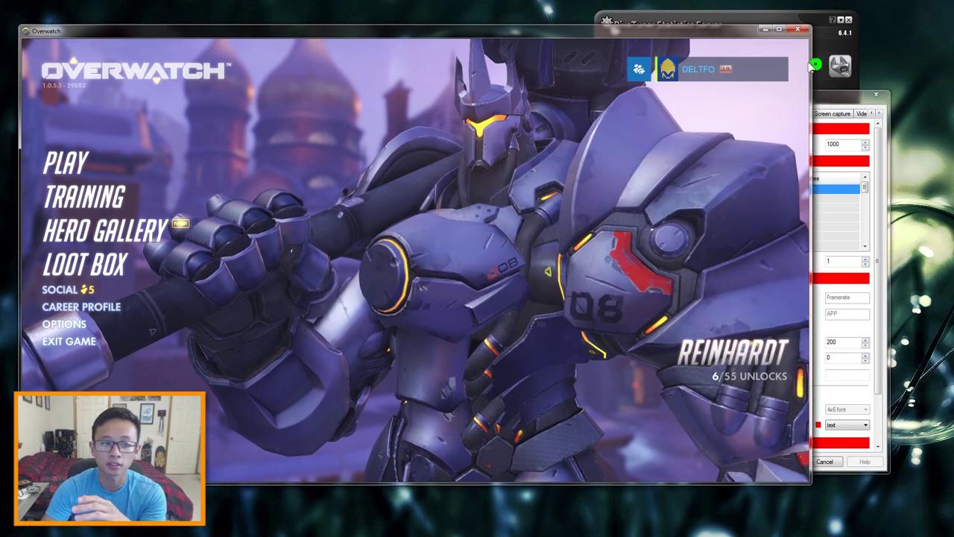
click(677, 22)
click(511, 35)
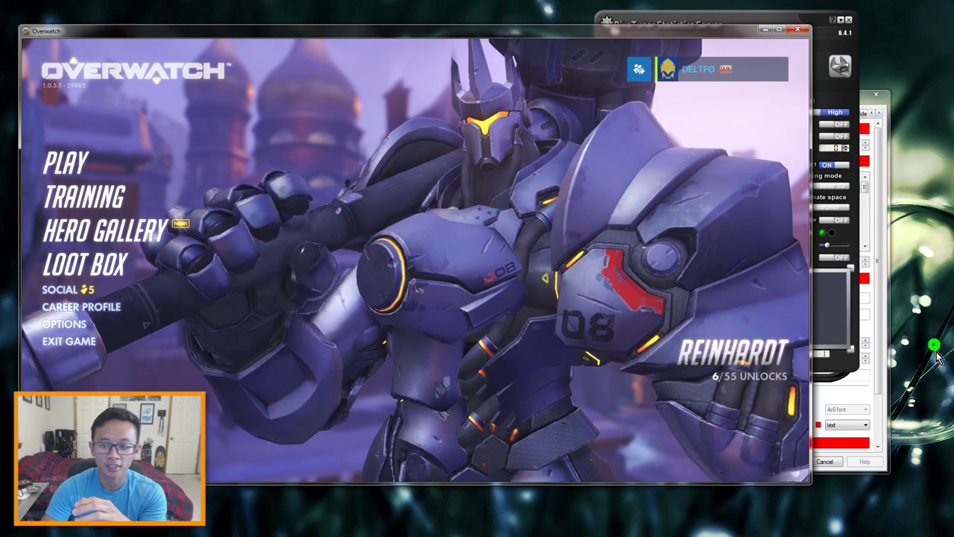
click(872, 220)
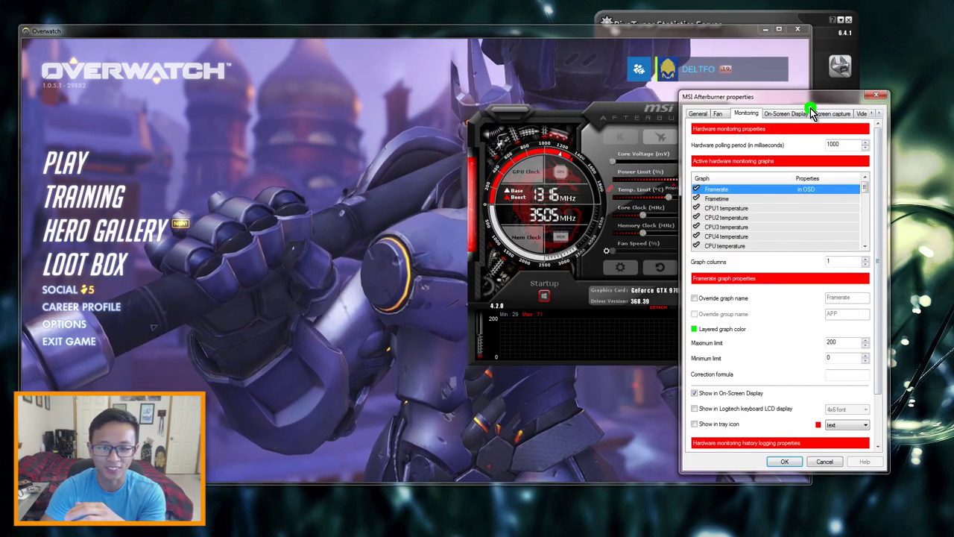
Move the MSI Afterburner properties over the game, apply them, and bring Overwatch forward to view the framerate overlay
drag(811, 108, 473, 75)
click(443, 430)
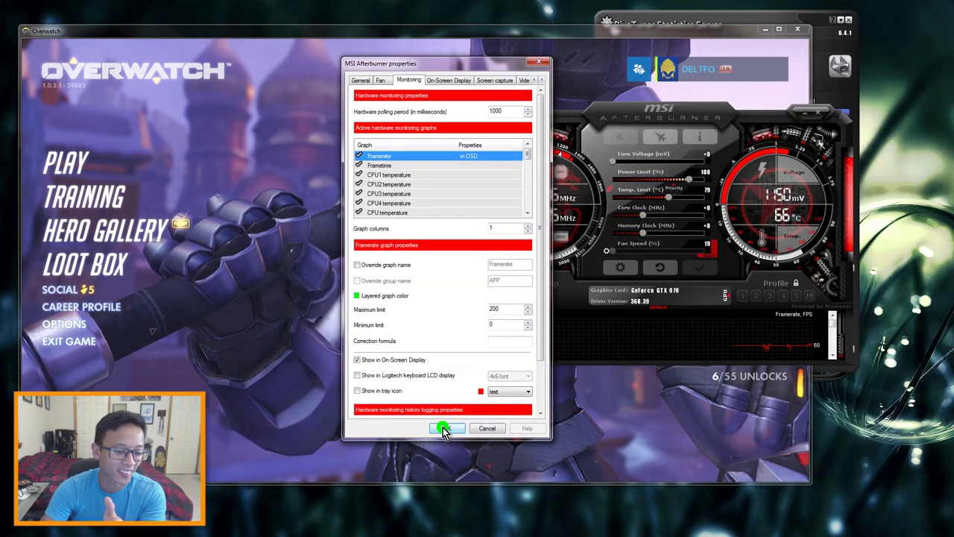
click(292, 101)
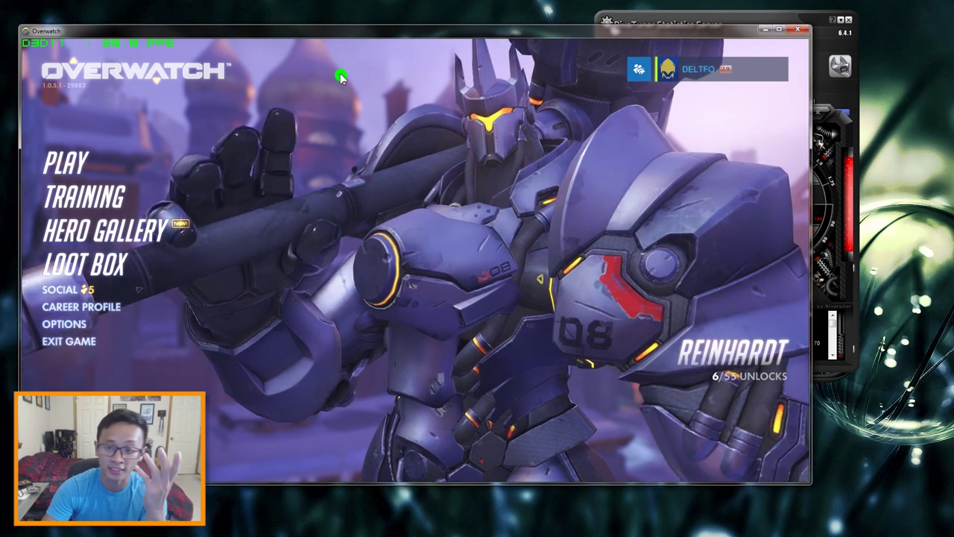
Bring MSI Afterburner back in front of the game and reposition the RivaTuner Statistics Server window lower behind it
click(848, 364)
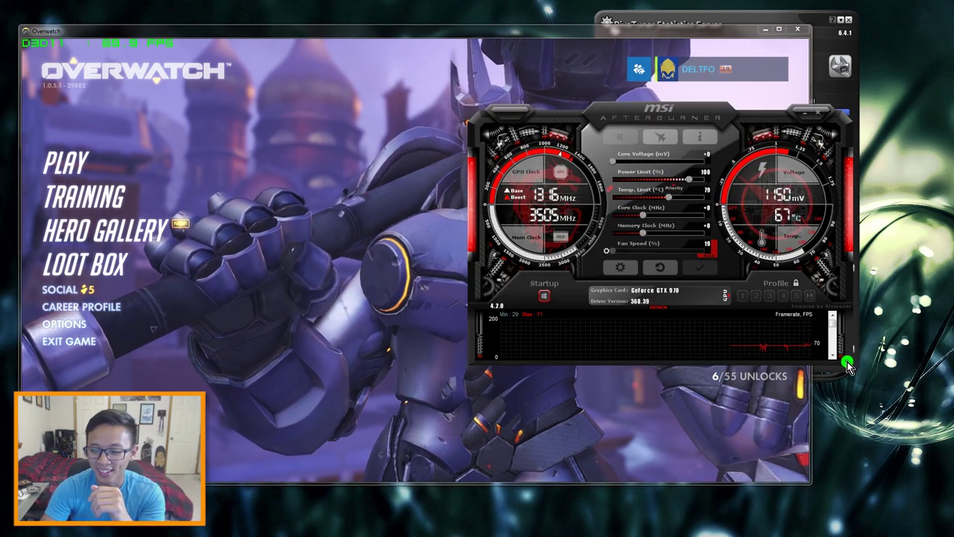
drag(660, 14, 682, 96)
click(613, 104)
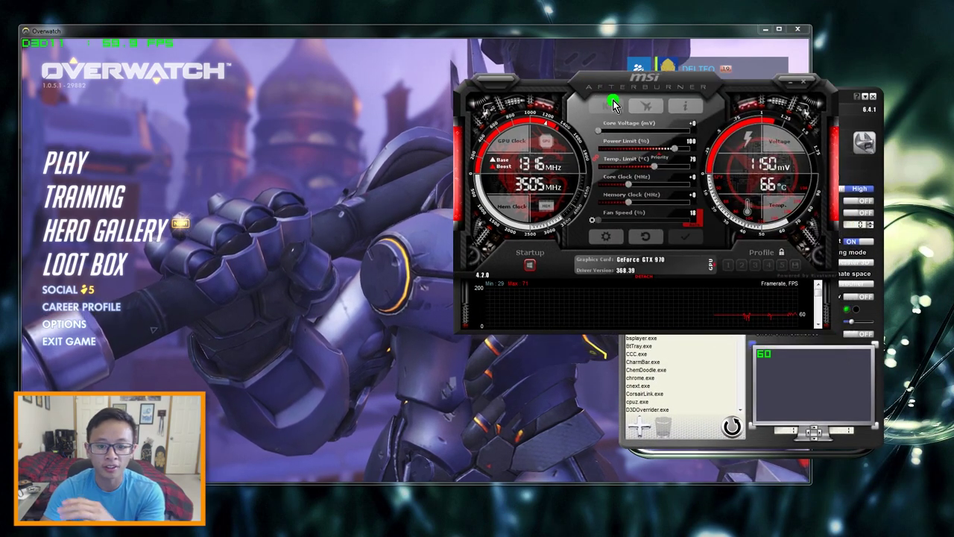
In the MSI Afterburner monitoring properties, enable Show in On-Screen Display for the CPU temperature graph
click(605, 237)
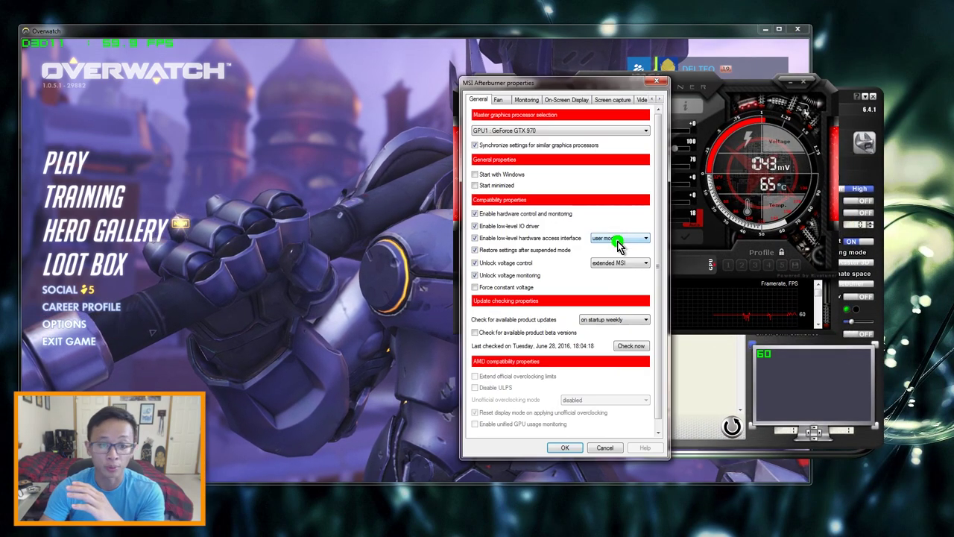
click(529, 101)
drag(656, 171, 658, 186)
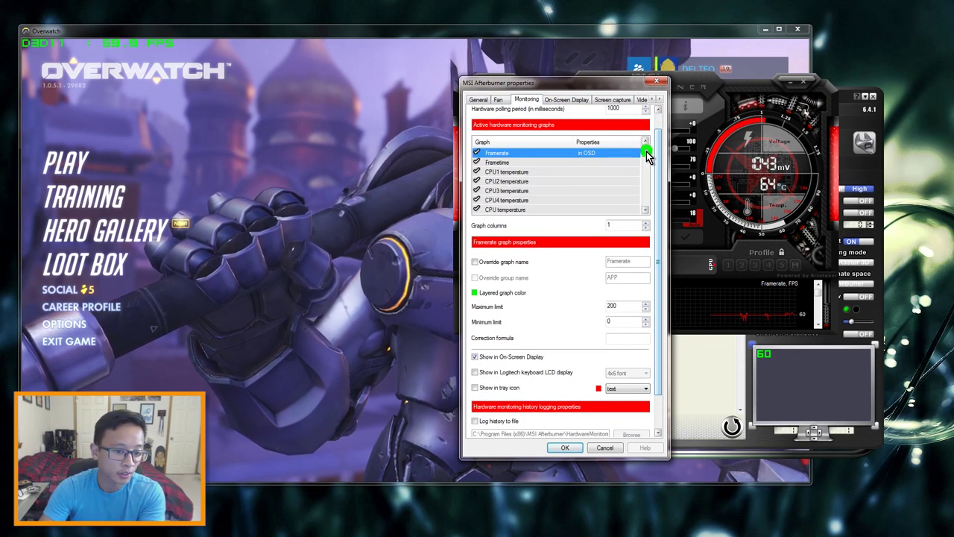
scroll(647, 155, down, 1)
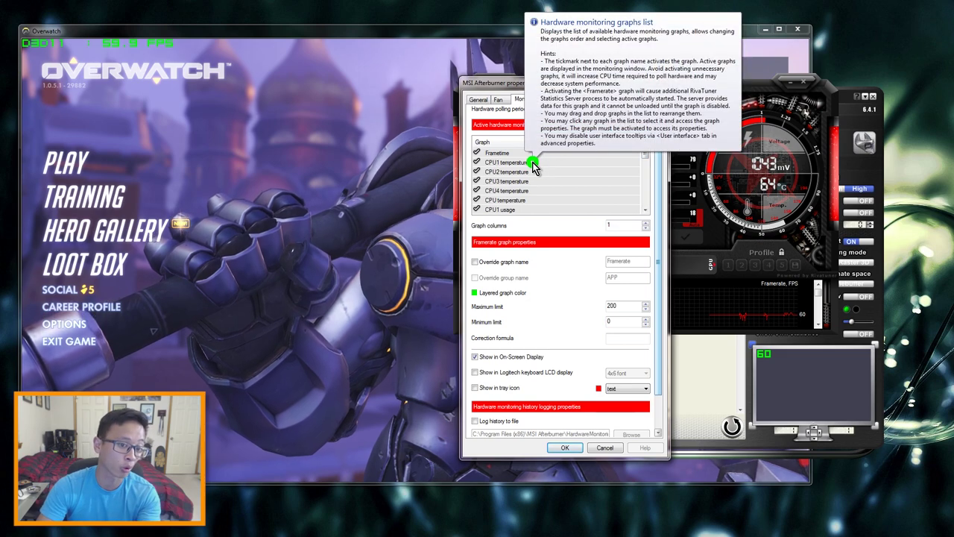
click(648, 157)
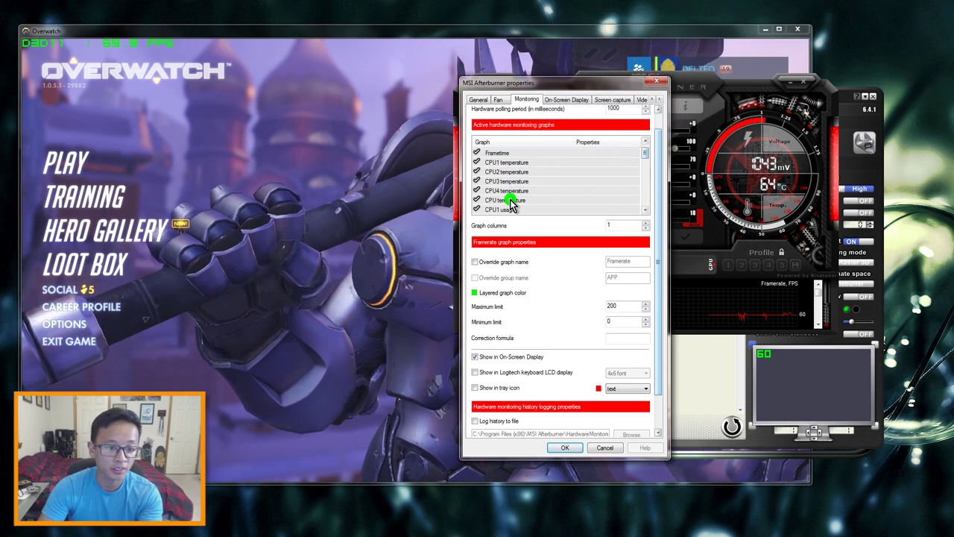
click(556, 201)
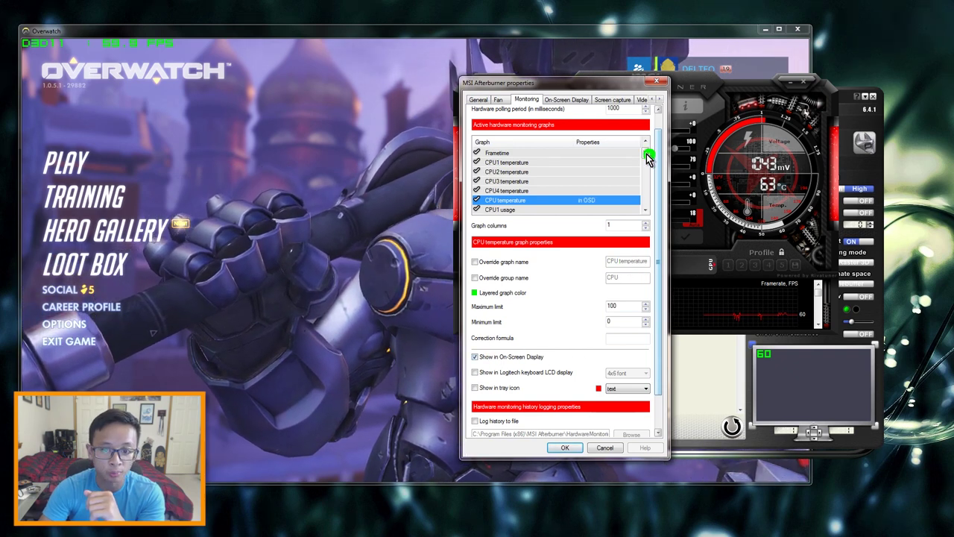
Enable Show in On-Screen Display for the overall CPU usage and RAM usage graphs
drag(645, 153, 647, 164)
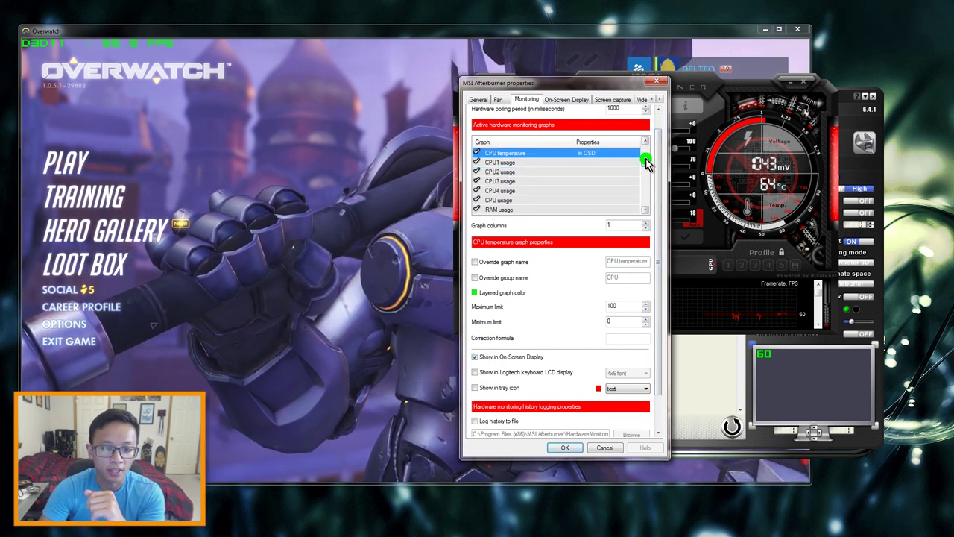
click(491, 201)
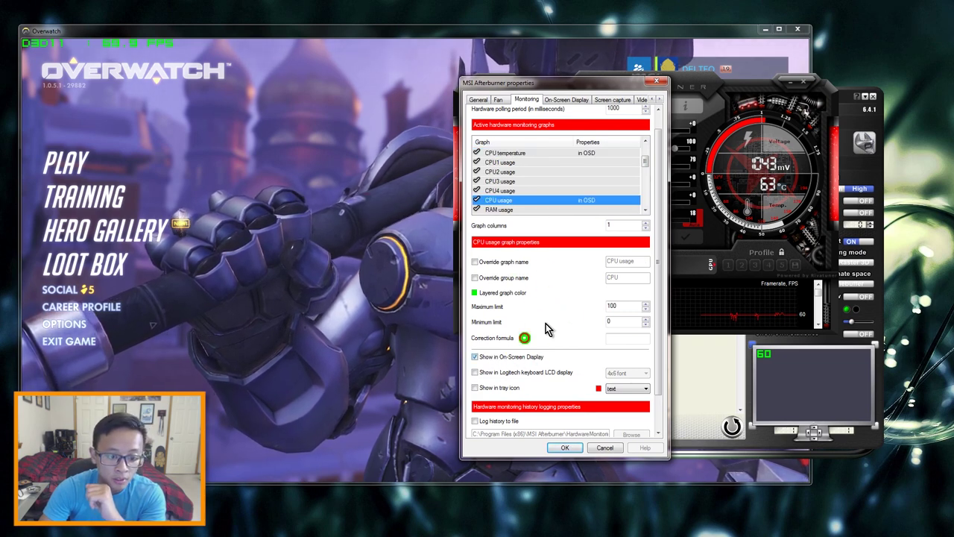
drag(649, 165, 646, 170)
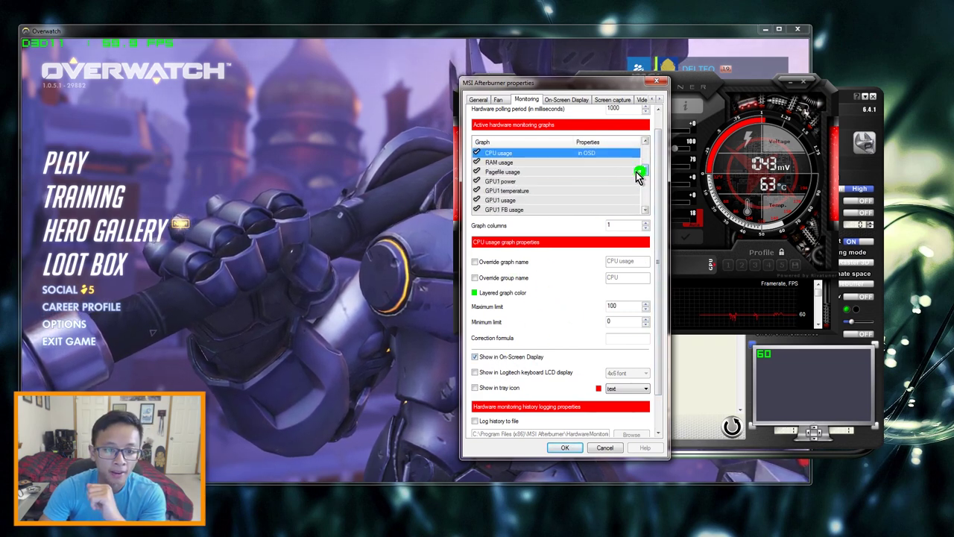
click(500, 162)
click(497, 356)
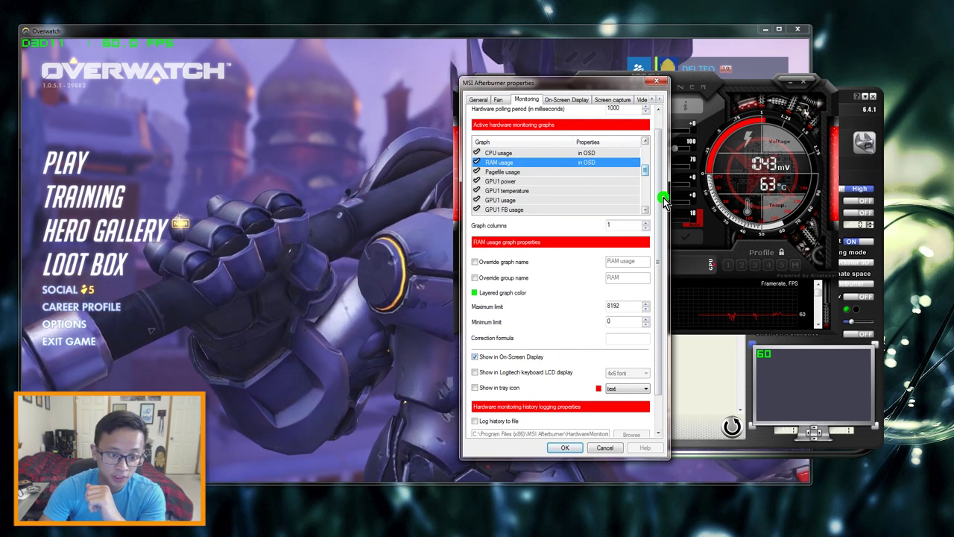
Enable Show in On-Screen Display for the GPU1 usage and GPU1 temperature graphs and apply the properties
drag(645, 173, 649, 179)
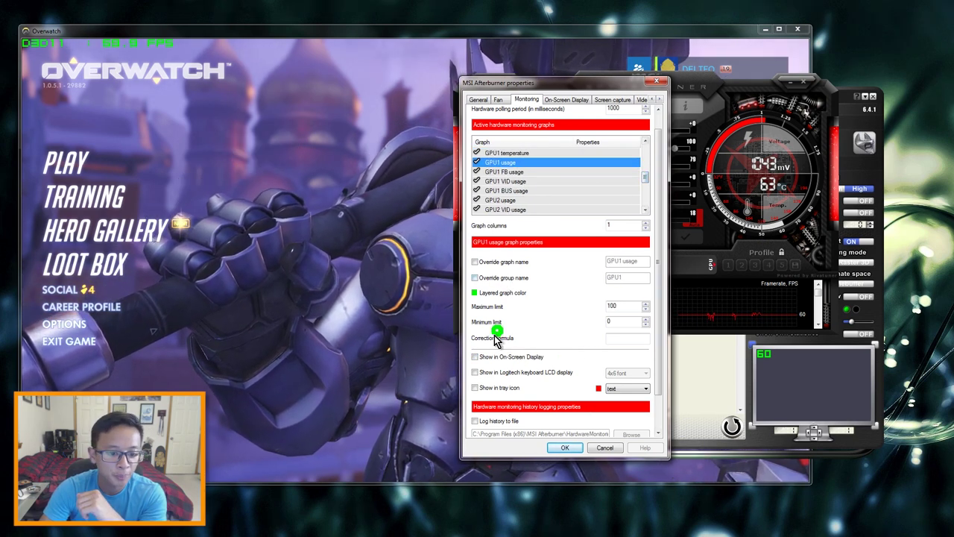
mouse_move(643, 178)
mouse_down()
mouse_move(646, 203)
mouse_move(661, 173)
mouse_up()
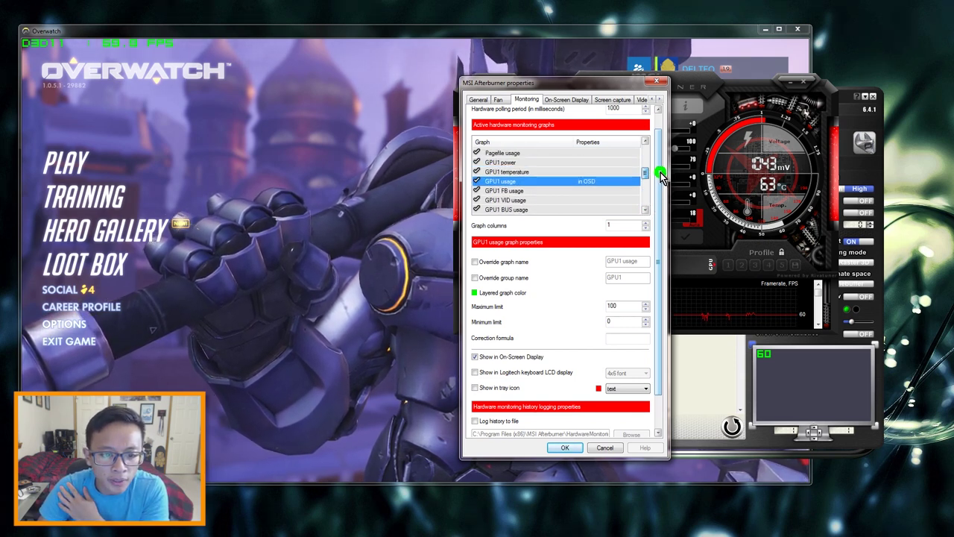
click(576, 173)
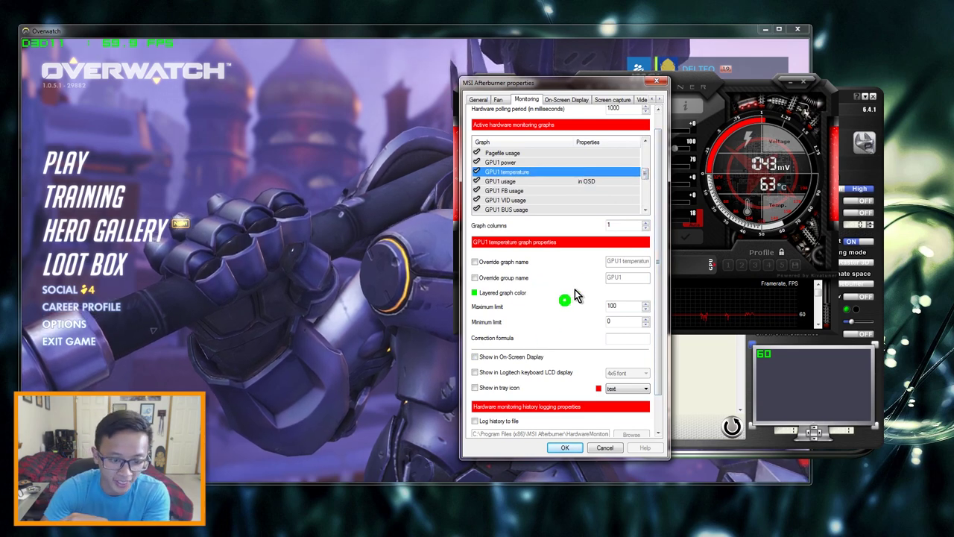
click(513, 361)
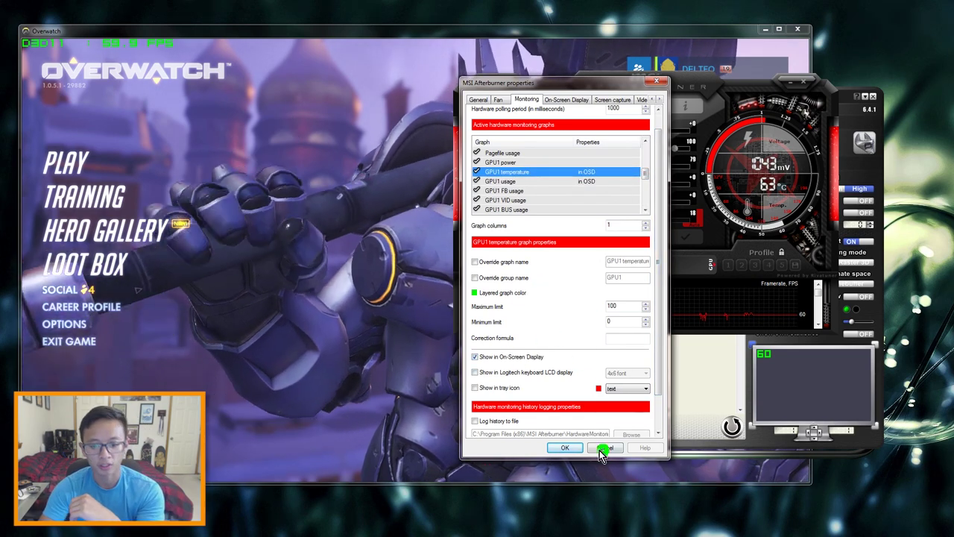
click(571, 447)
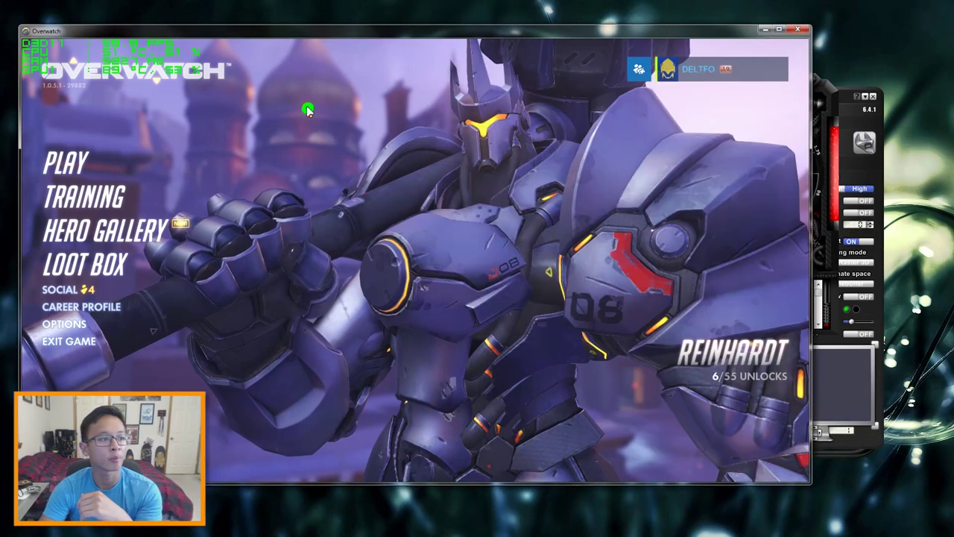
Bring Overwatch to the front and open its video options to view the overlay against a lighter background
click(313, 106)
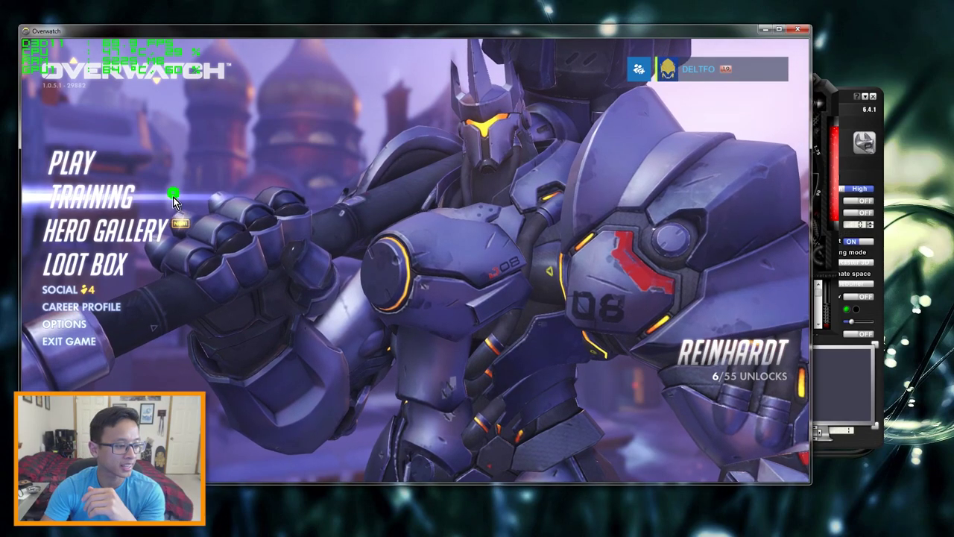
click(82, 323)
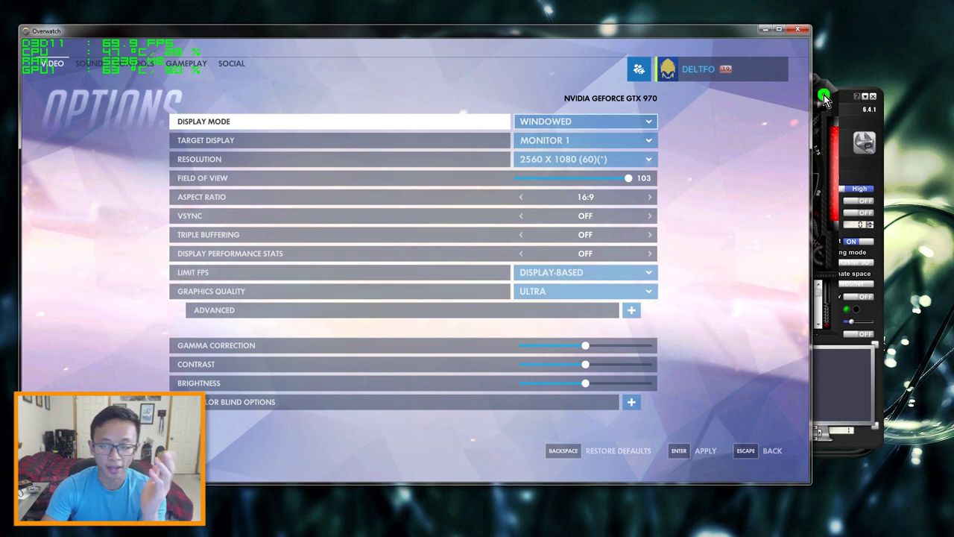
Move MSI Afterburner beside the game and place the RivaTuner Statistics Server window fully visible over the Overwatch options
click(815, 135)
drag(708, 94, 568, 90)
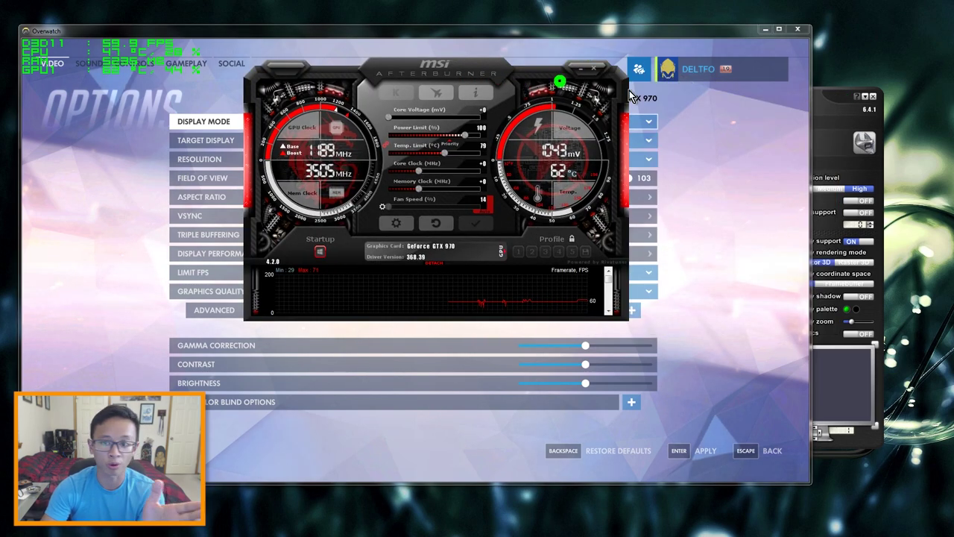
click(832, 102)
drag(832, 102, 709, 79)
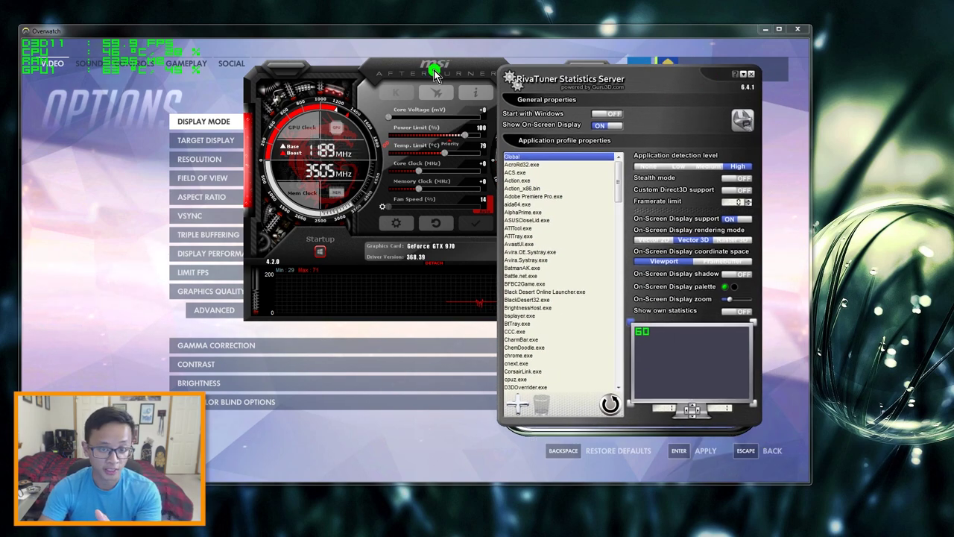
drag(436, 74, 814, 135)
drag(632, 71, 625, 20)
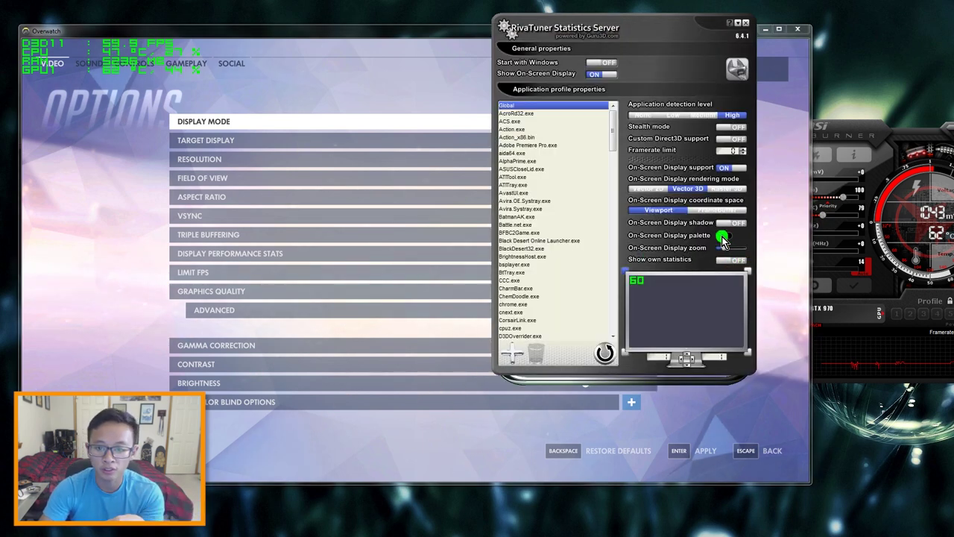
Try red and yellow in turn as the On-Screen Display palette colour in RivaTuner Statistics Server
click(721, 237)
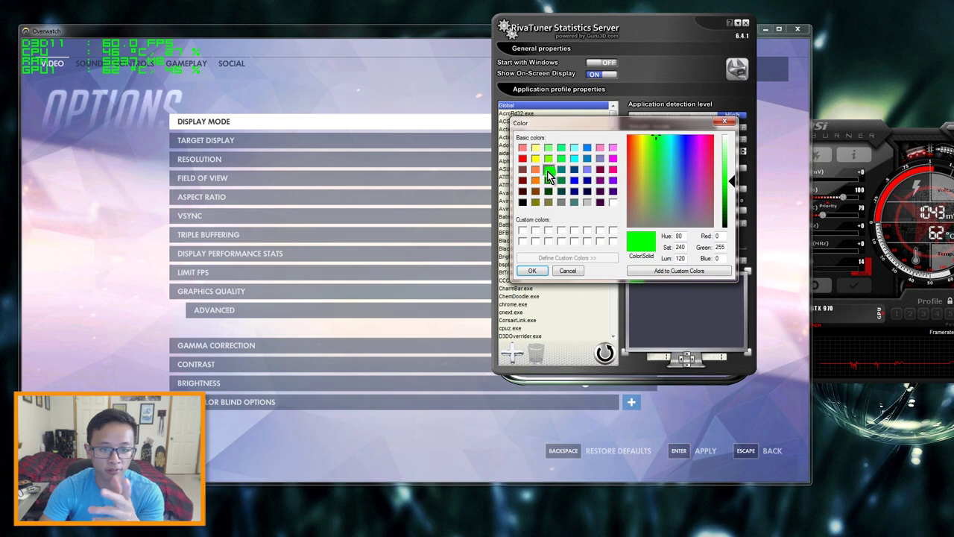
click(523, 169)
click(532, 270)
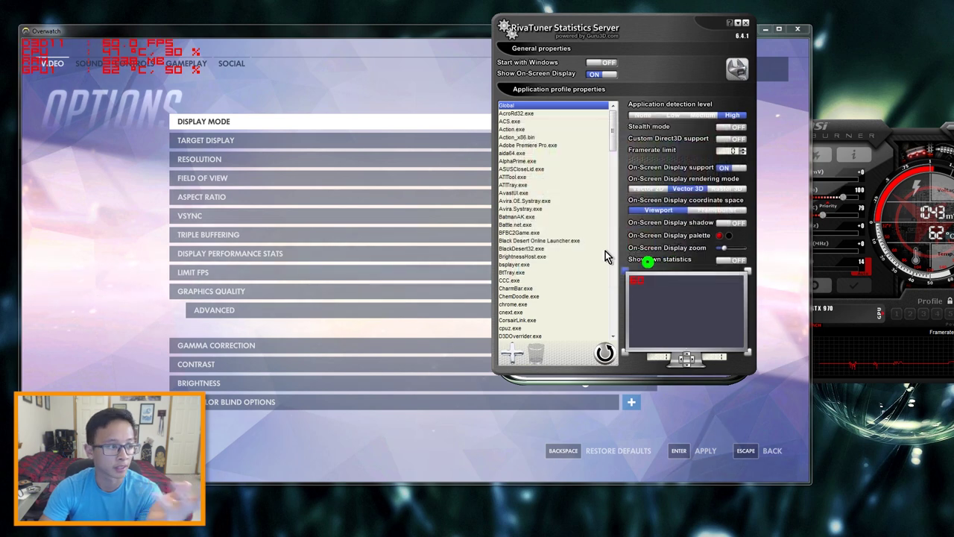
click(721, 236)
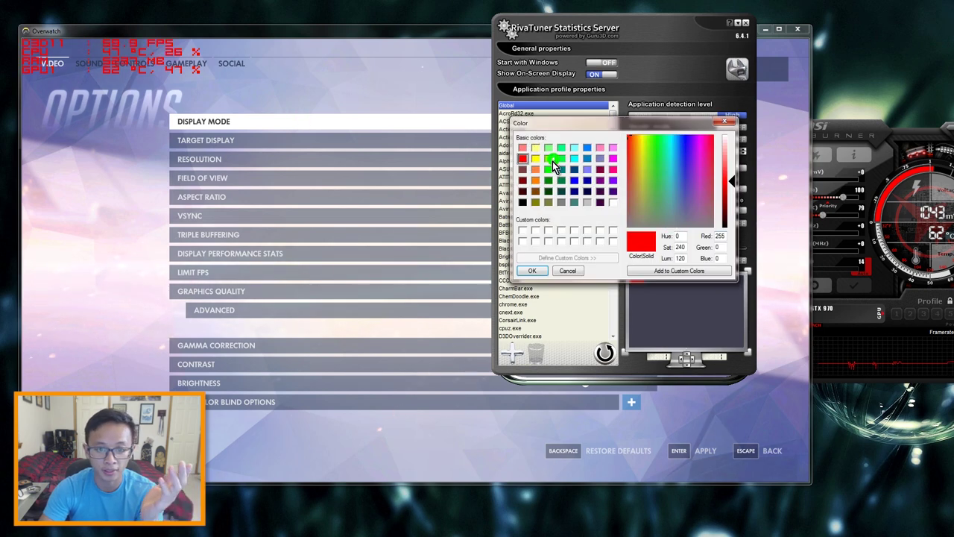
click(536, 158)
click(541, 271)
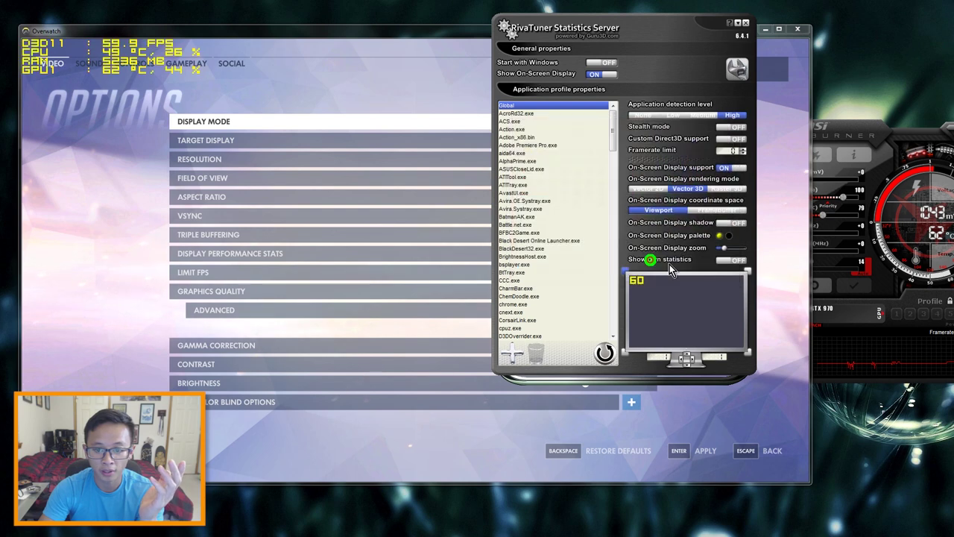
Set the On-Screen Display palette colour to magenta (Red 255, Green 0, Blue 255)
click(719, 238)
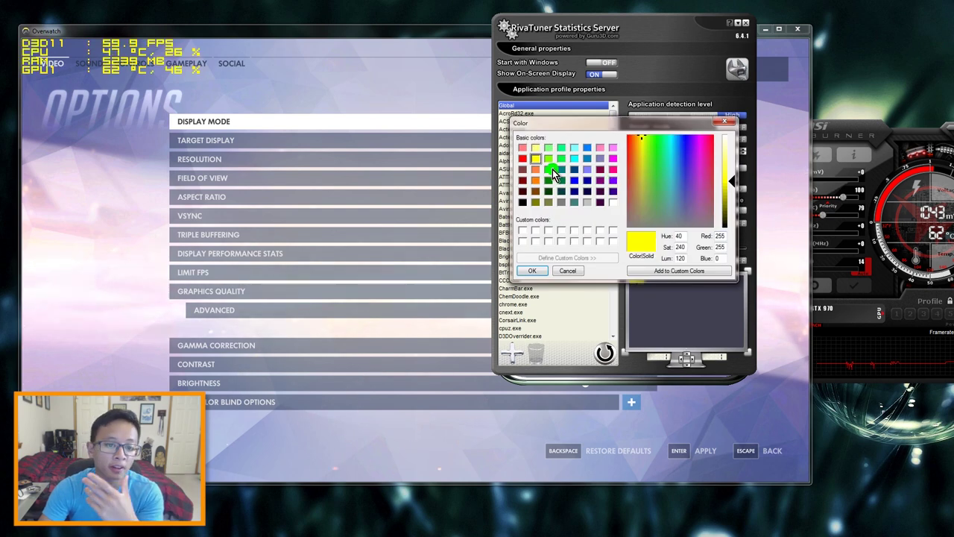
click(549, 170)
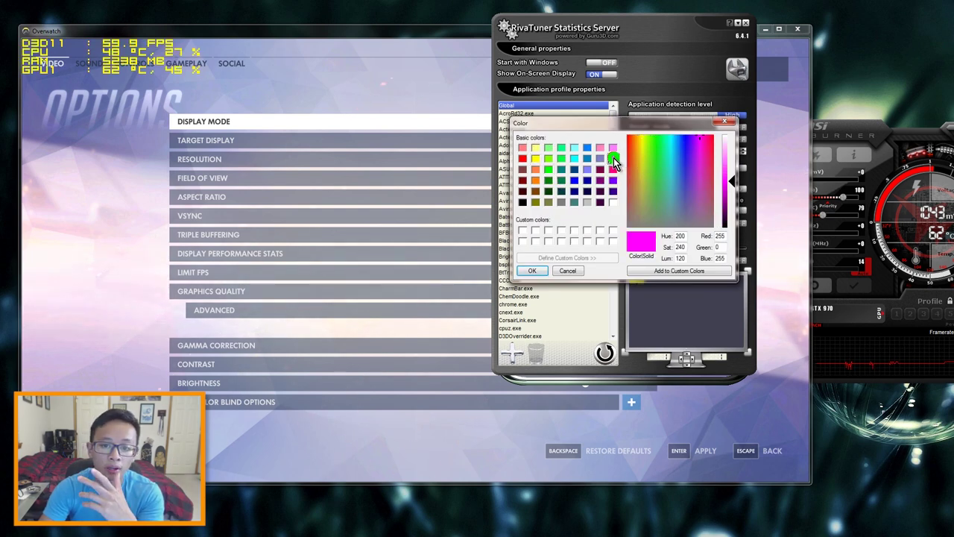
drag(615, 162, 613, 238)
click(534, 270)
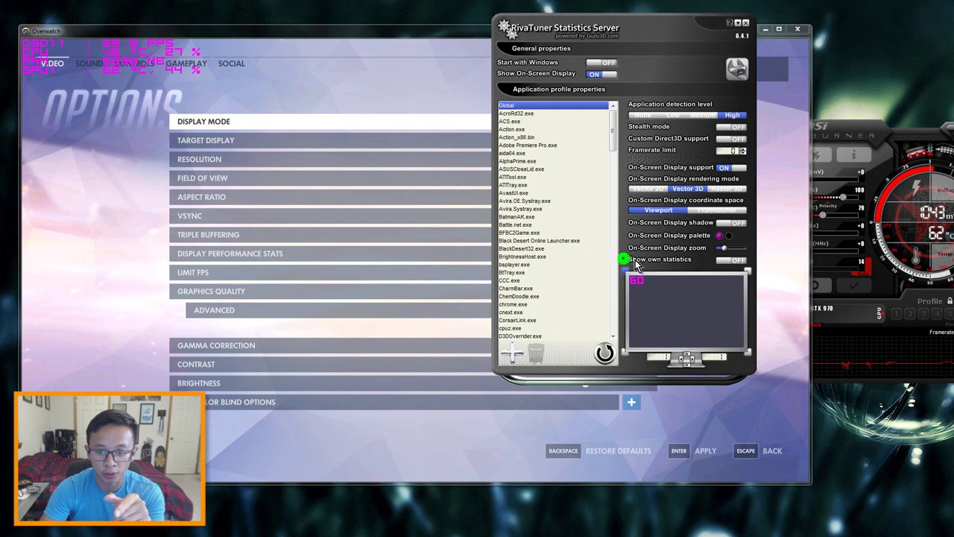
Enlarge the overlay text with the On-Screen Display zoom, settling on a moderate size slightly above the default
drag(736, 254, 741, 252)
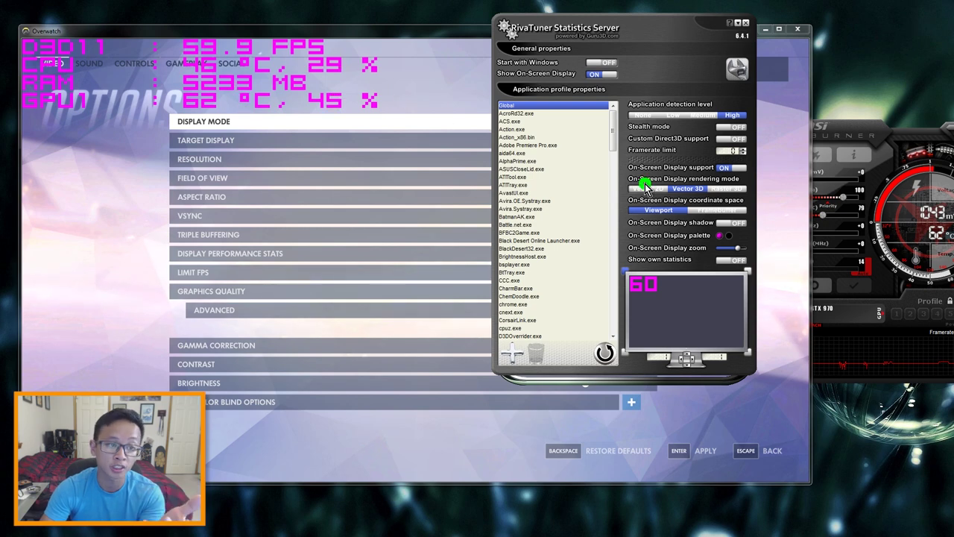
drag(738, 253, 728, 252)
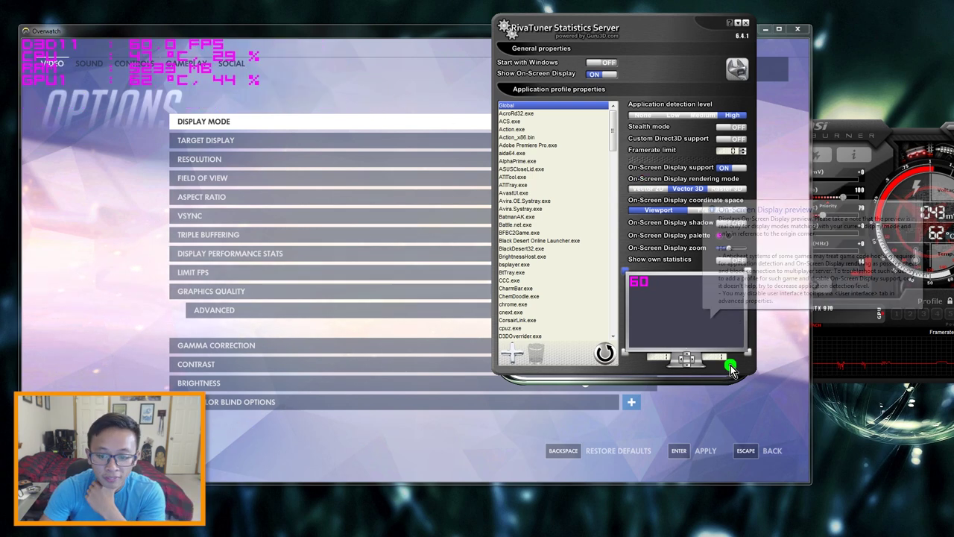
Try moving the overlay text in the On-Screen Display preview towards the upper-right and lower-right corners
drag(639, 282, 709, 281)
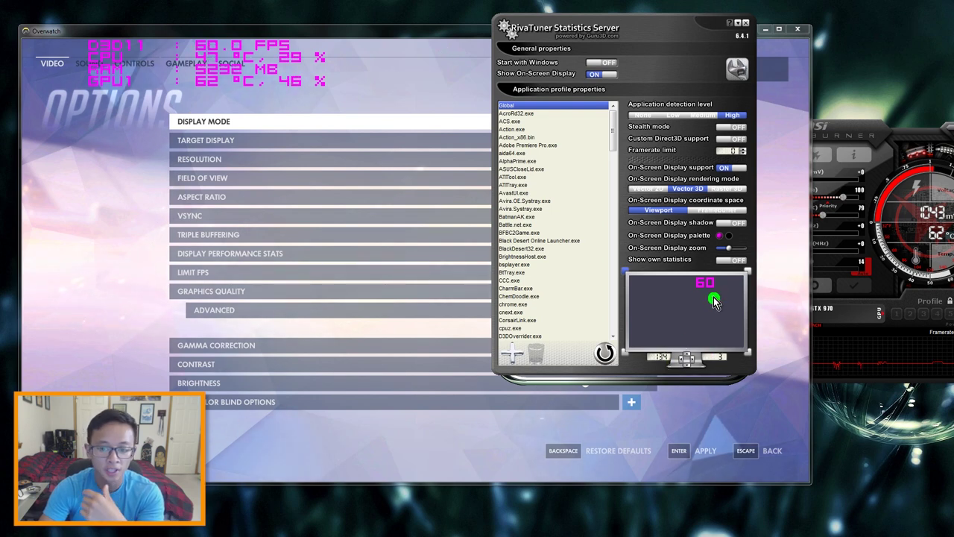
drag(714, 300, 741, 328)
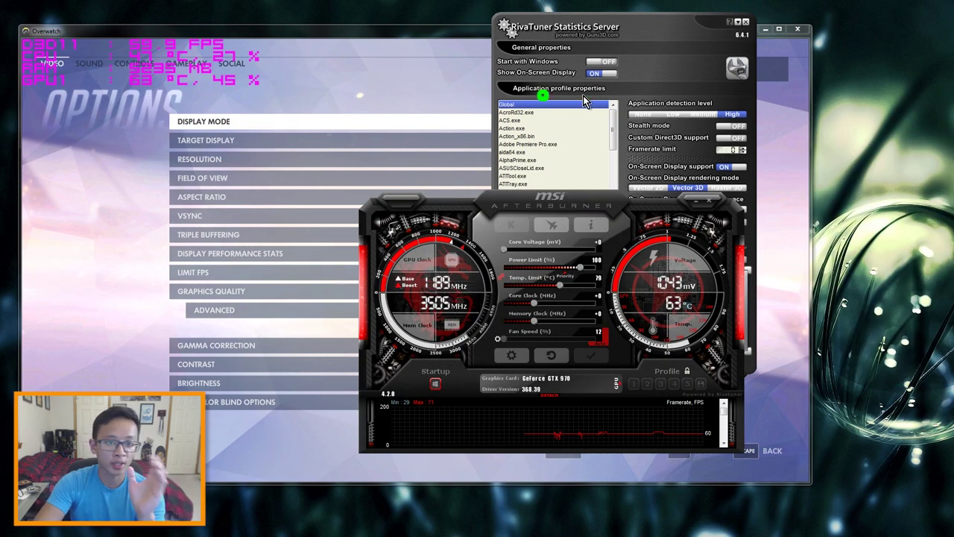
Minimise the MSI Afterburner and RivaTuner Statistics Server windows, and close MSI Afterburner after restoring them
click(692, 202)
click(738, 22)
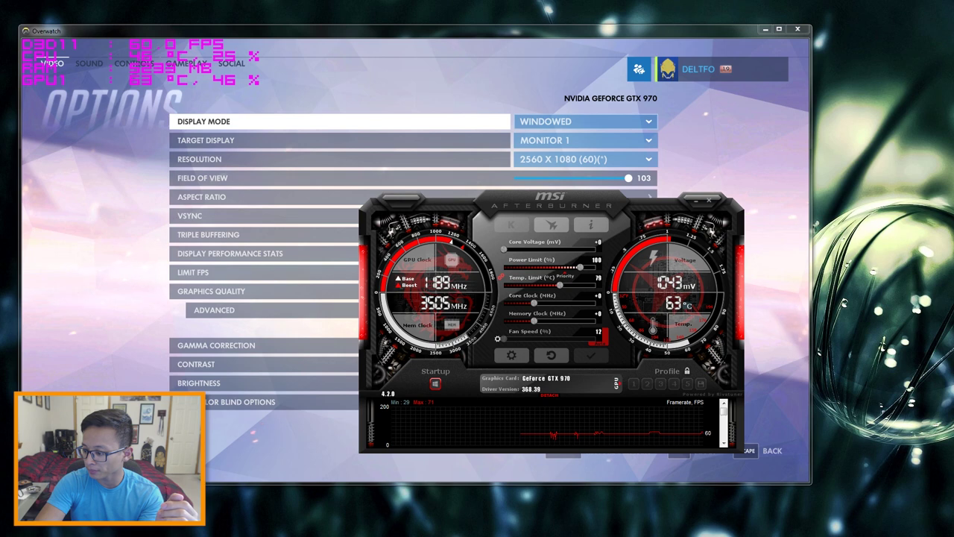
click(461, 214)
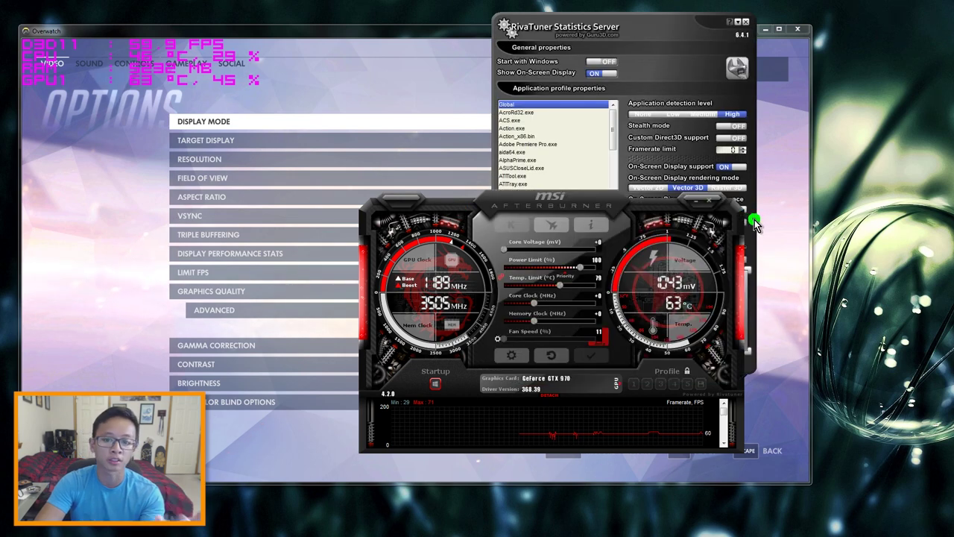
click(709, 200)
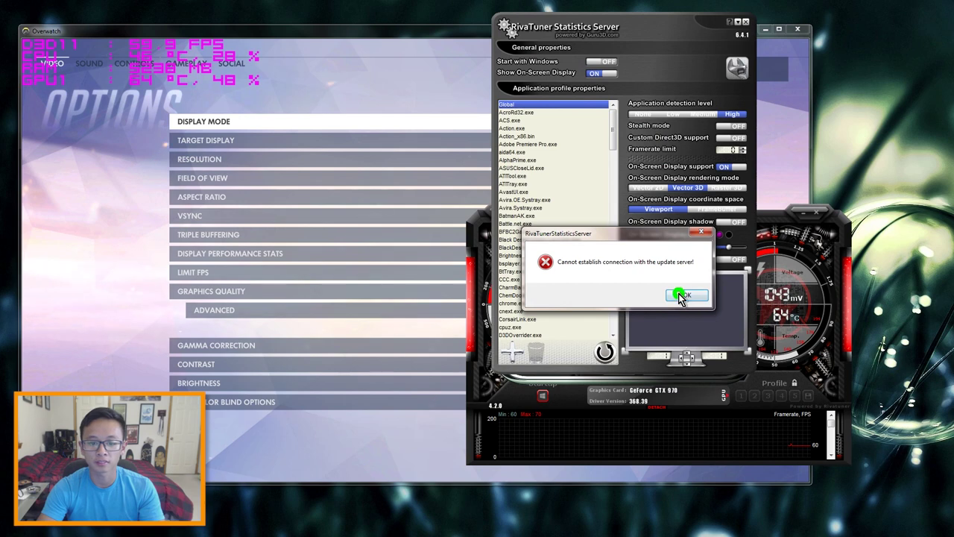
Dismiss the update server error and spread out the windows, with RivaTuner Statistics Server at the upper right and MSI Afterburner over the Overwatch options
click(680, 295)
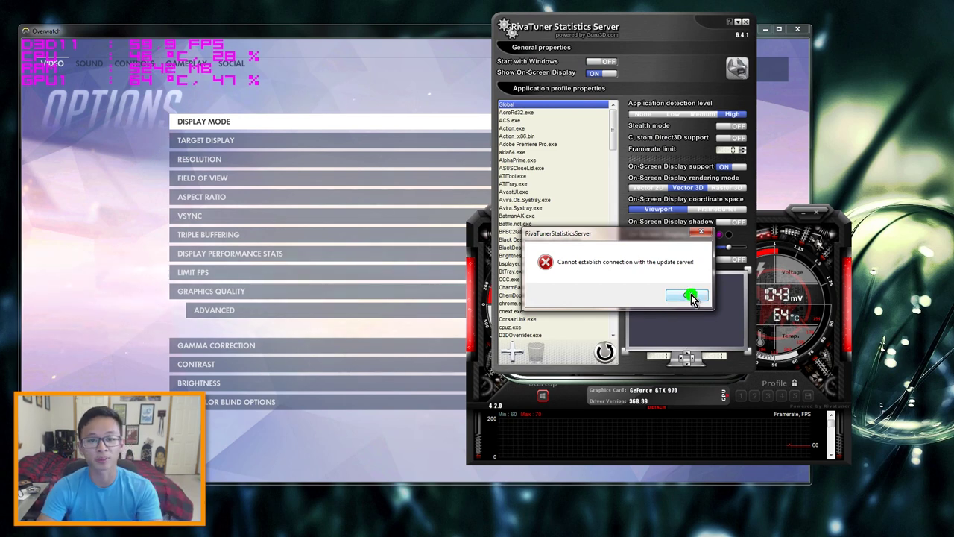
click(689, 296)
drag(605, 36, 758, 7)
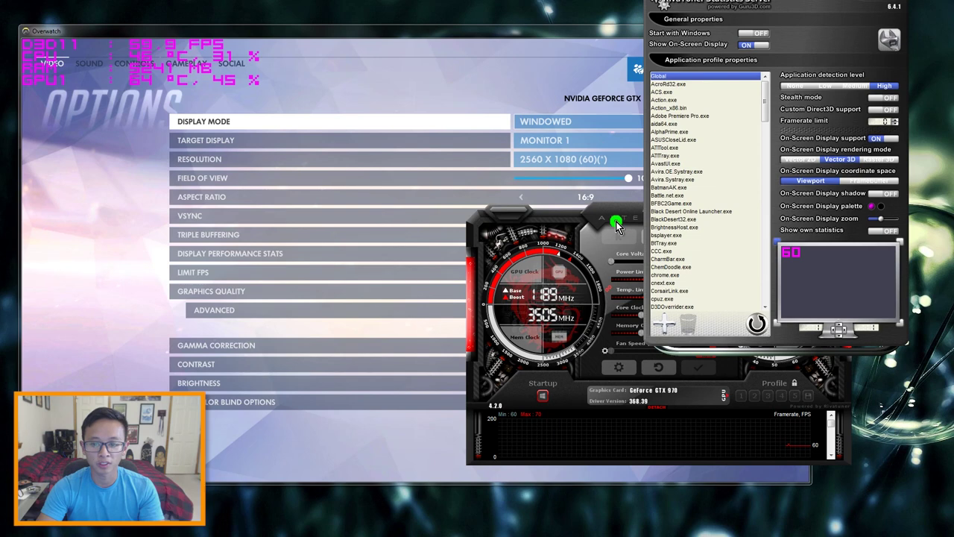
drag(616, 225, 522, 203)
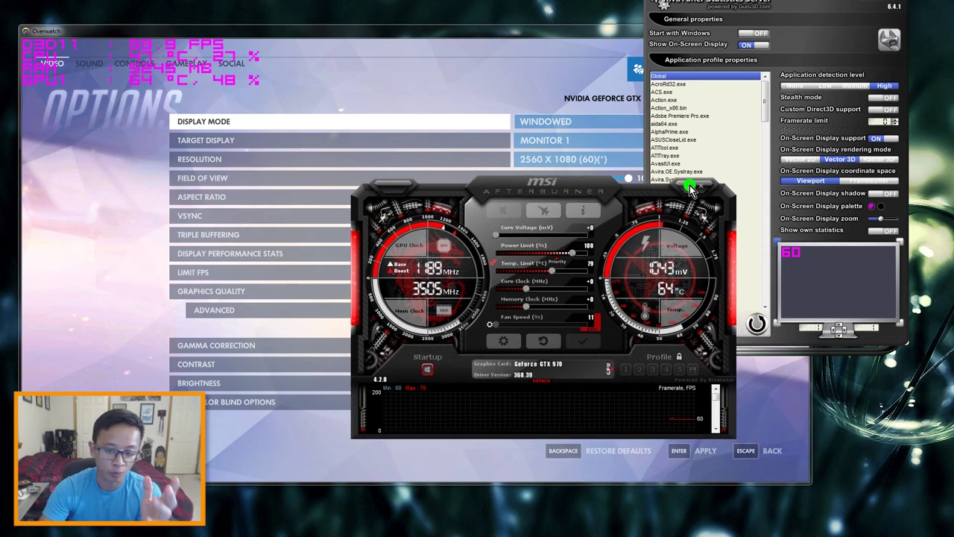